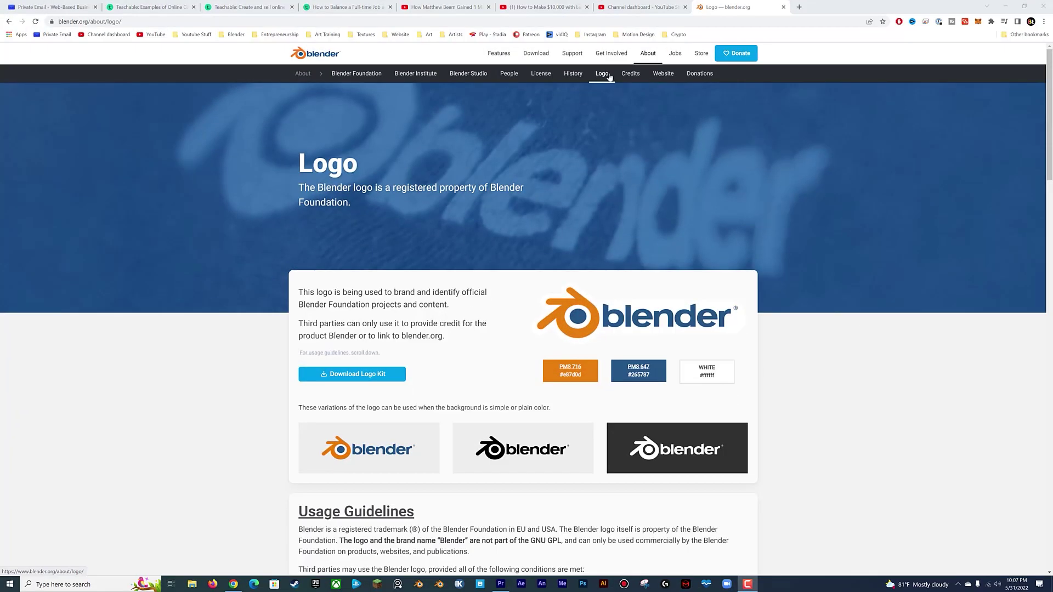
Look over the Blender logo kit page, and search Reshot's free SVG icons for "Cat" and open a round cat icon.
scroll(495, 364, down, 2)
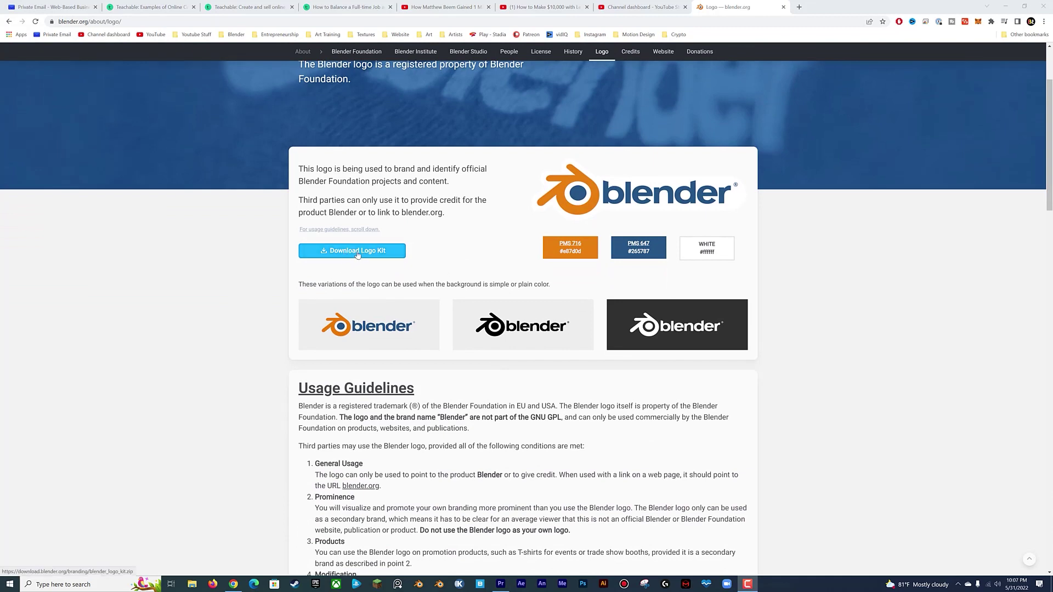
text(c)
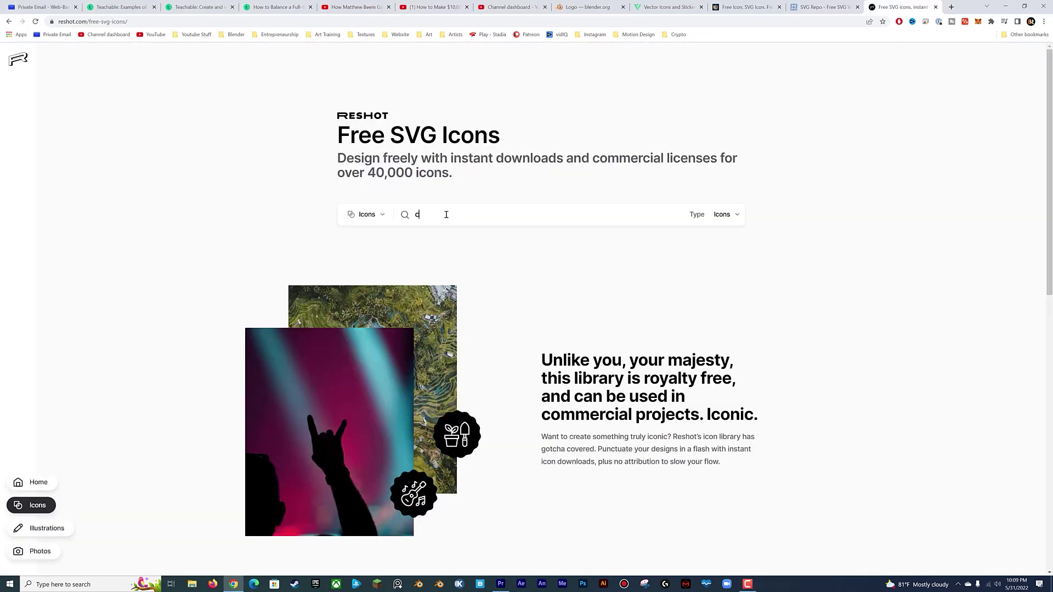
text(at)
key(Return)
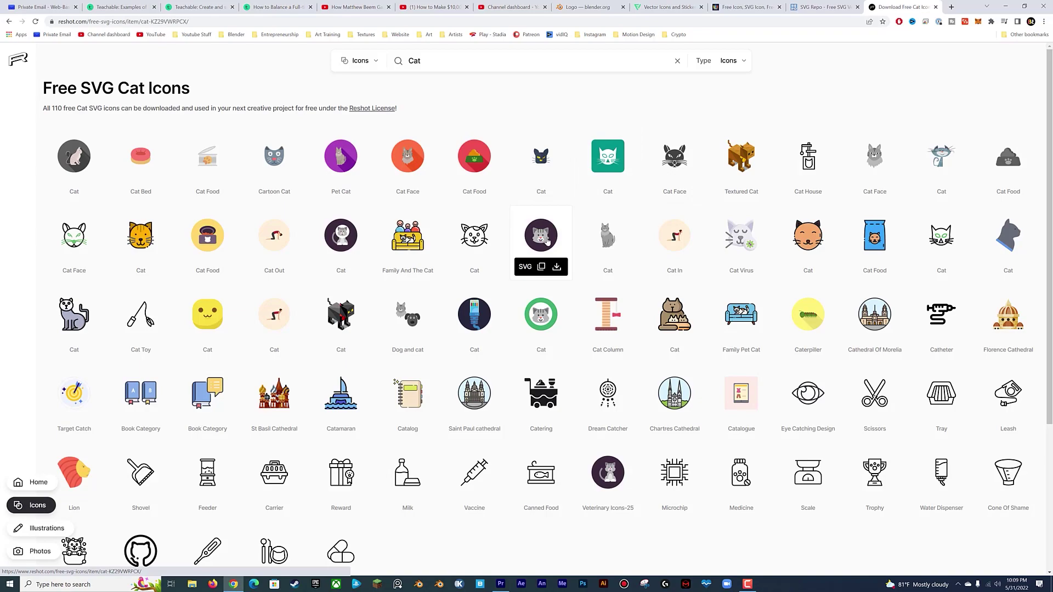
click(541, 245)
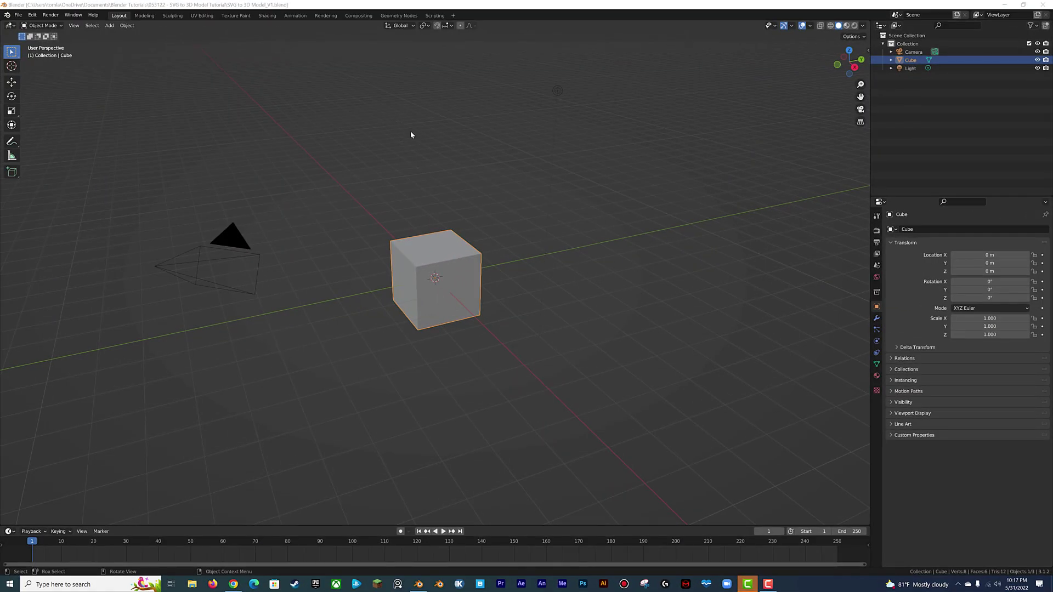
In Blender, delete the default cube and light from the scene, keeping the camera.
drag(358, 99, 643, 357)
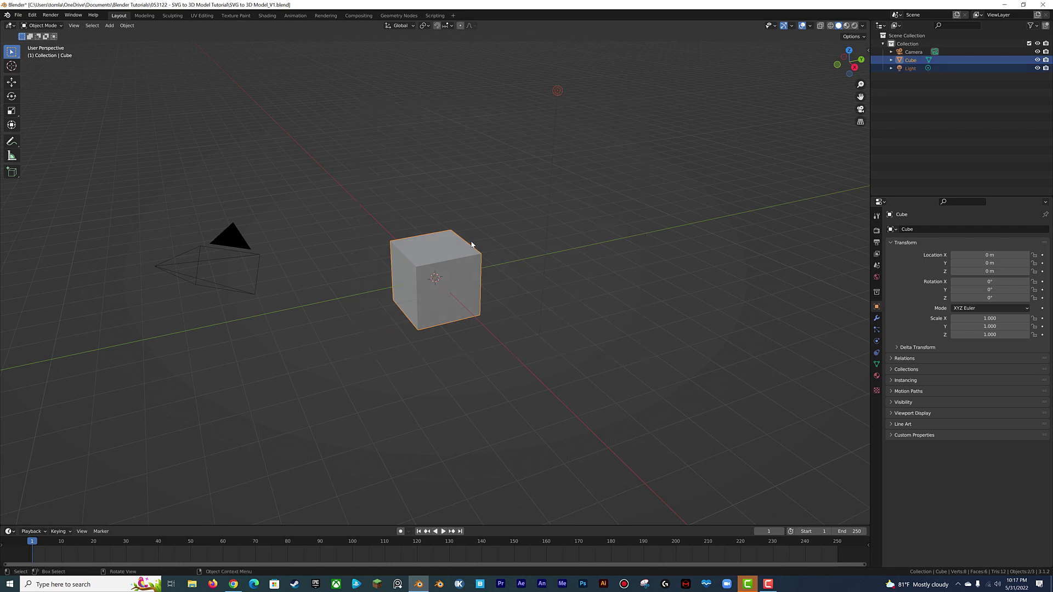
key(x)
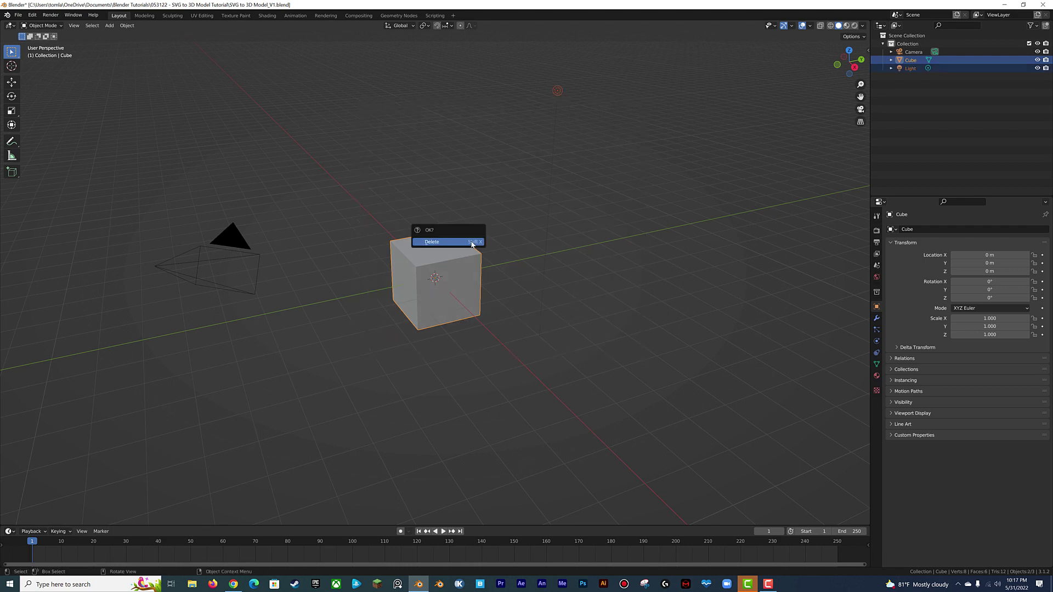
click(471, 244)
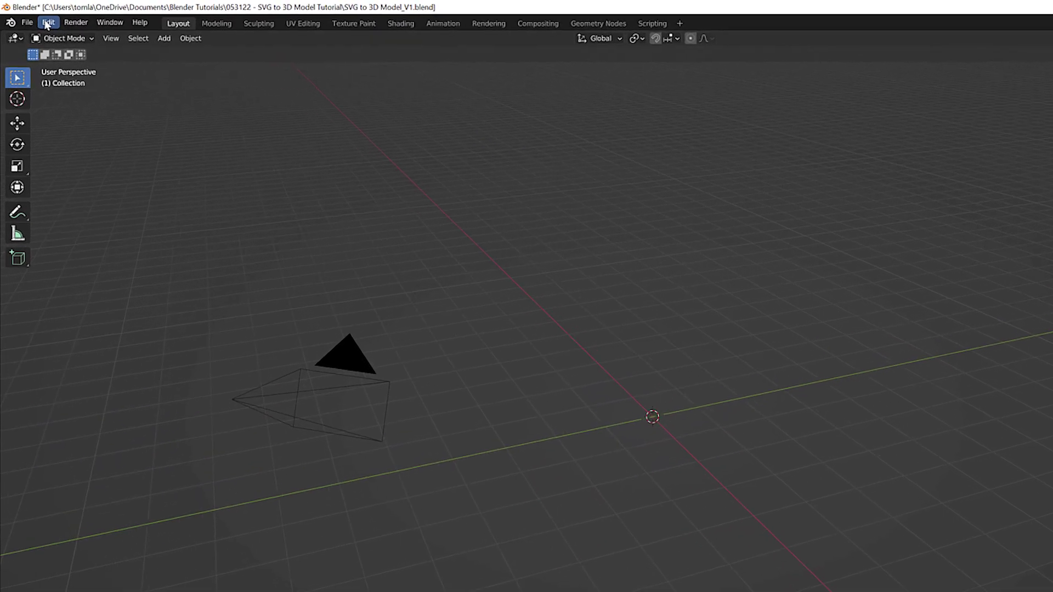
Search the add-ons for "svg" in the preferences and check the Import-Export: Scalable Vector Graphics (SVG) 1.1 format add-on's details.
click(33, 15)
click(97, 196)
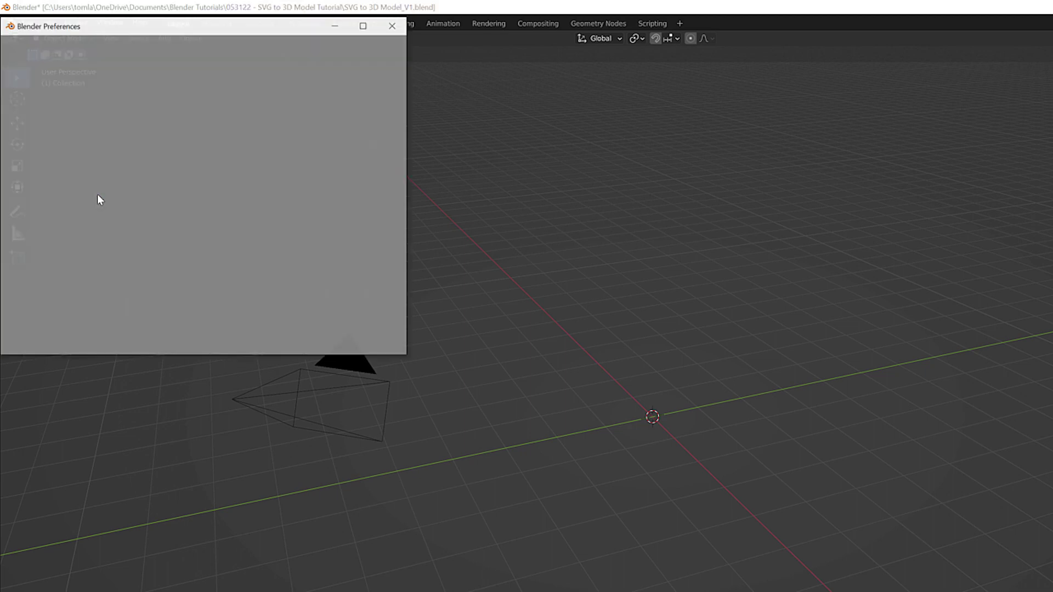
click(342, 61)
text(svg)
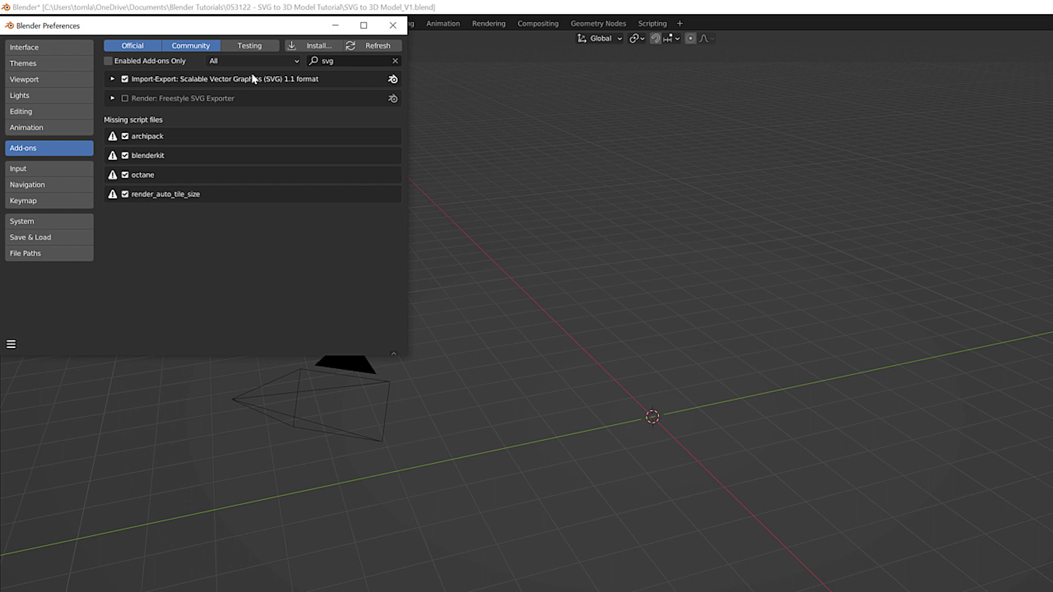
click(145, 82)
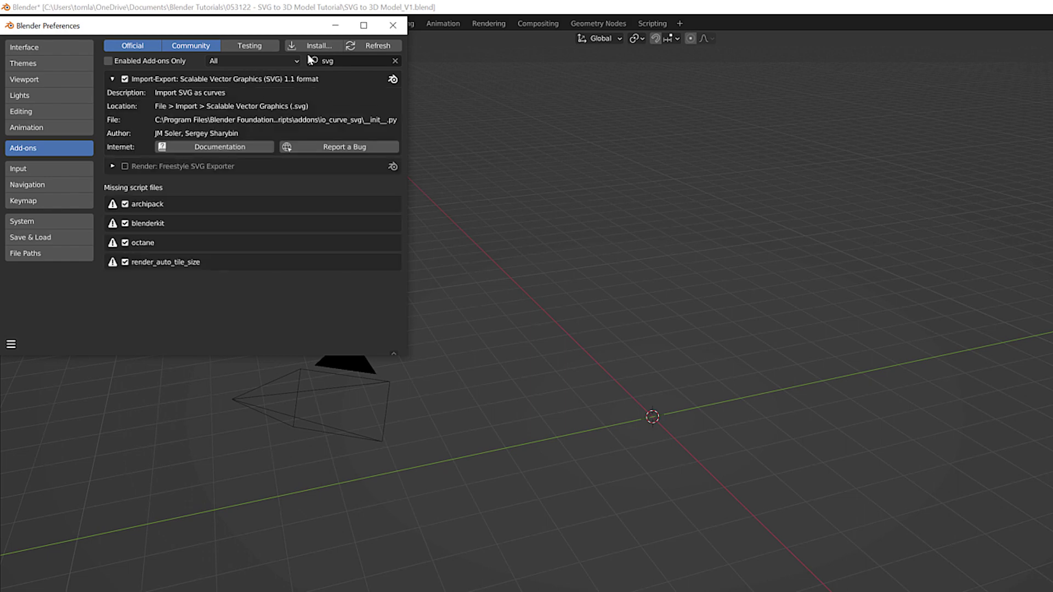
click(394, 27)
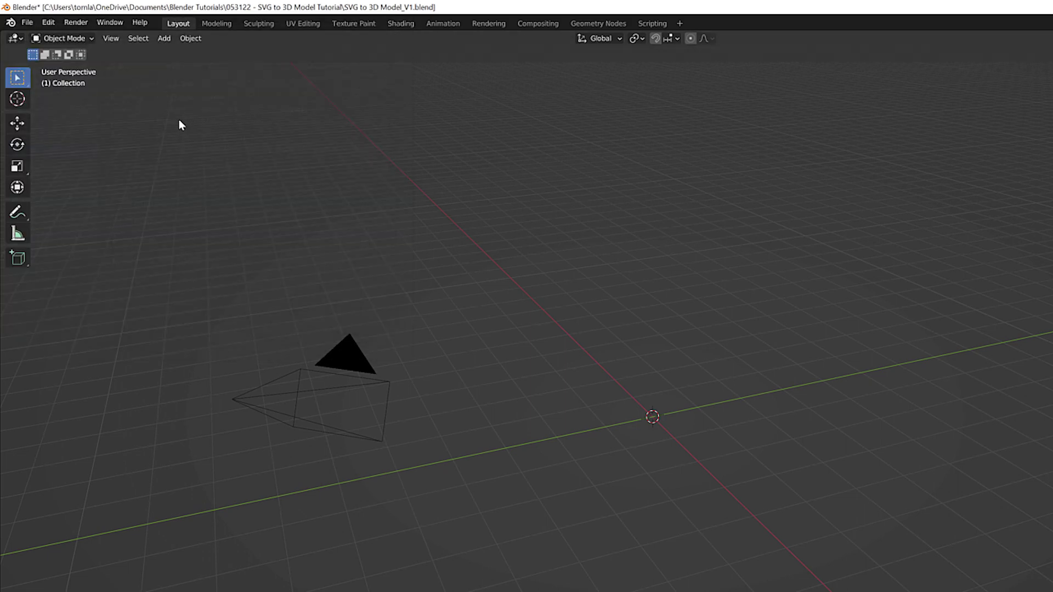
Import blender_logo.svg as Scalable Vector Graphics into the scene and save the project.
click(27, 23)
mouse_move(64, 189)
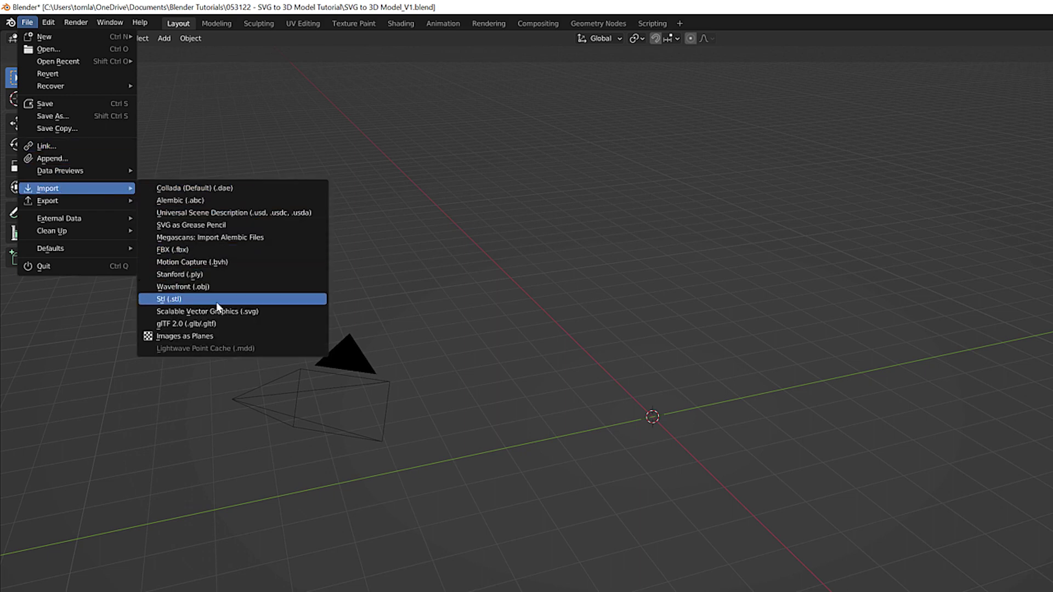
click(264, 310)
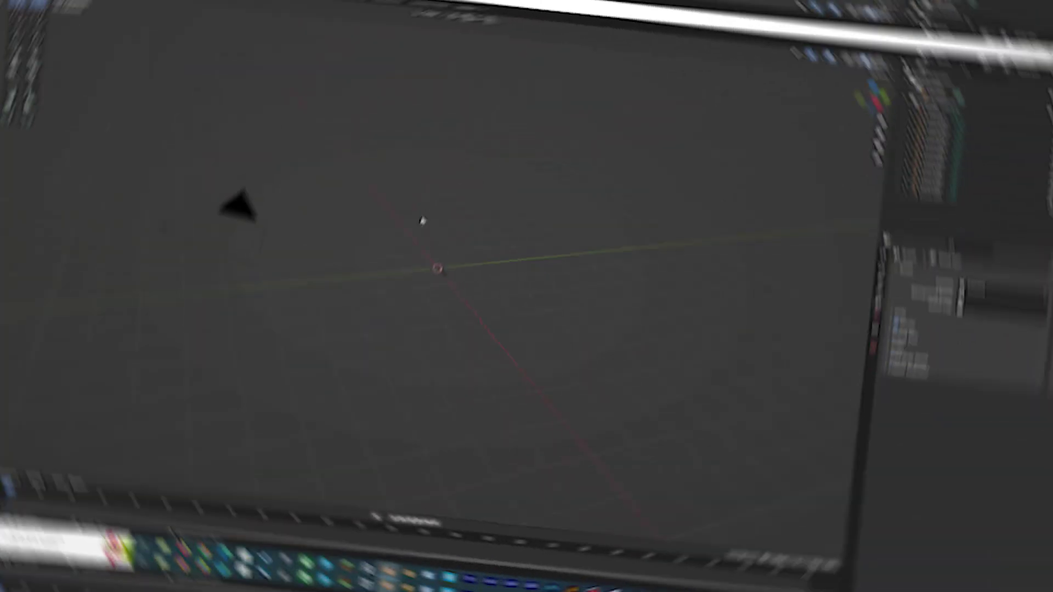
key(ctrl+s)
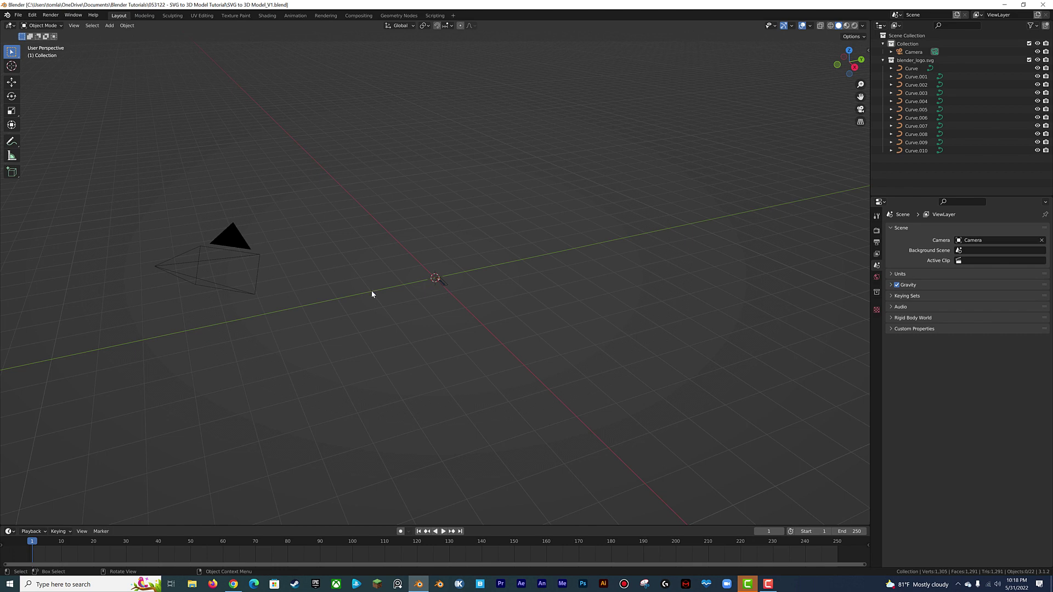
Scale all the imported logo curves up by a factor of 10 and show them in top view.
drag(392, 240, 539, 361)
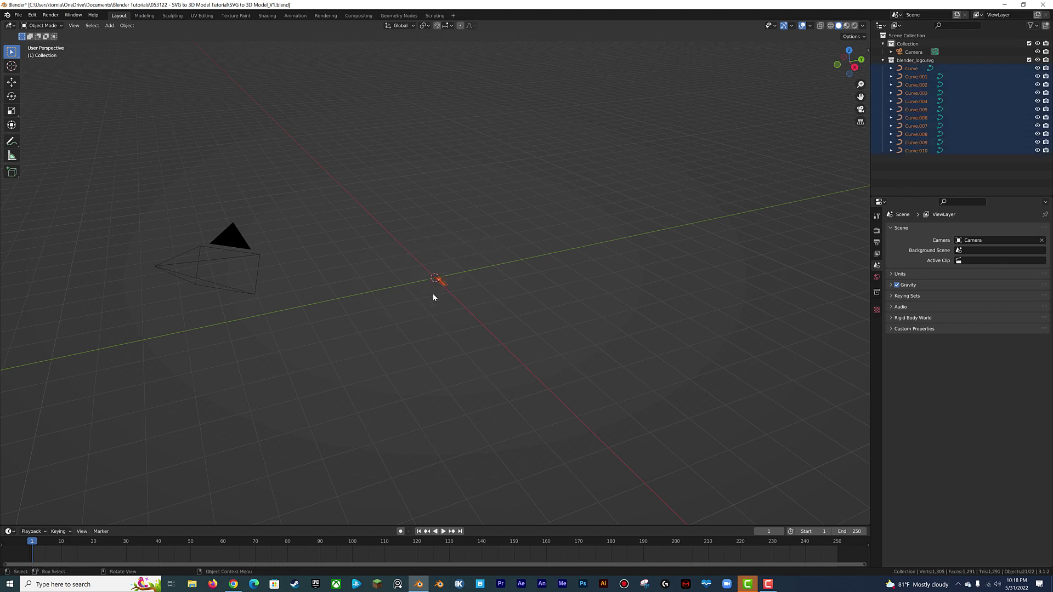
text(s10)
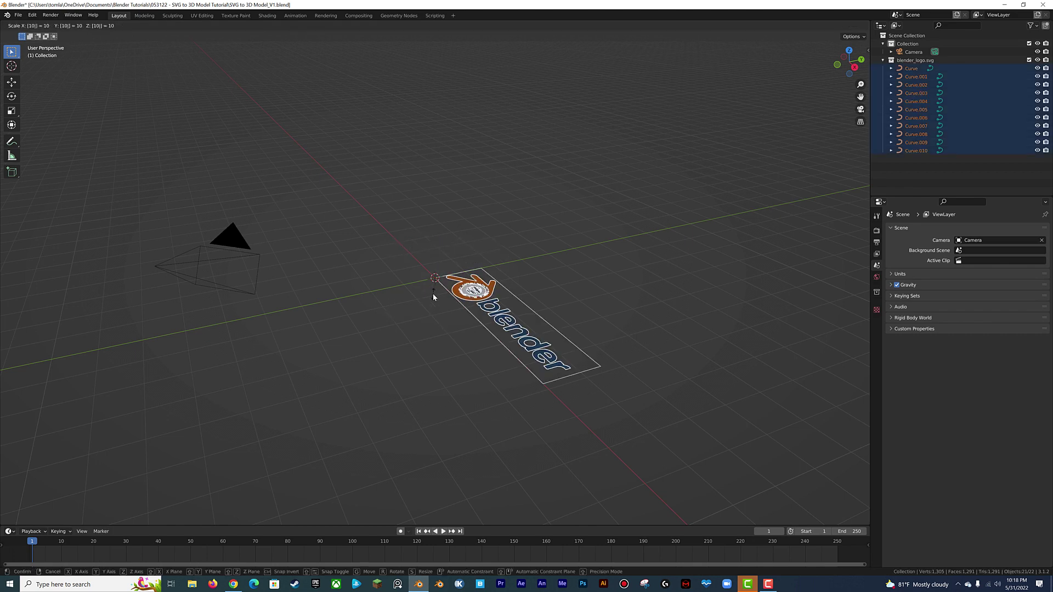
key(Return)
middle_drag(433, 293, 446, 371)
key(KP_7)
scroll(433, 344, up, 7)
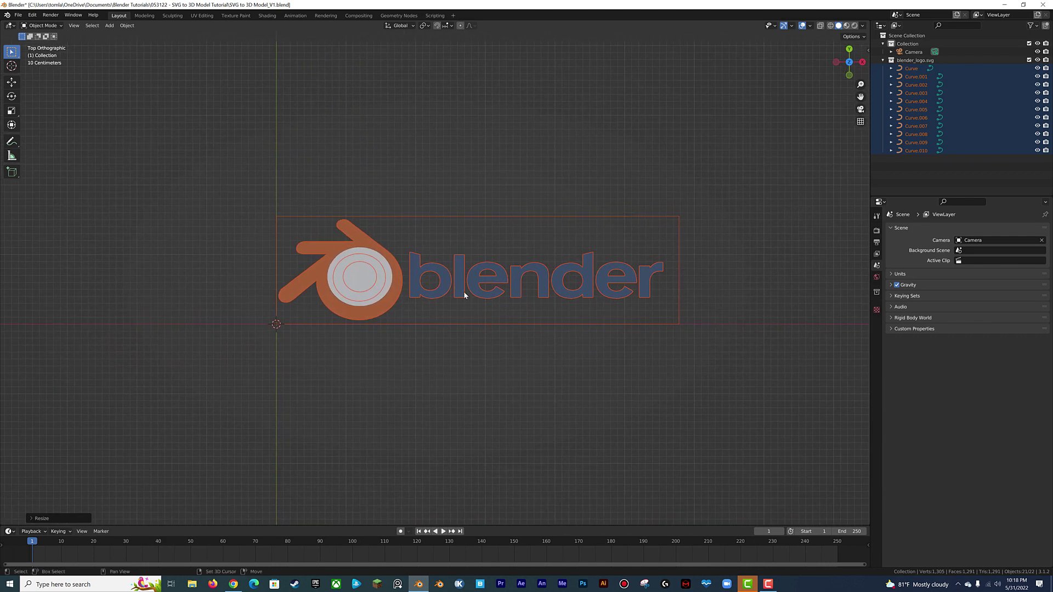
Rename the orange emblem curve as "Blender Logo 01 - Orange".
click(437, 314)
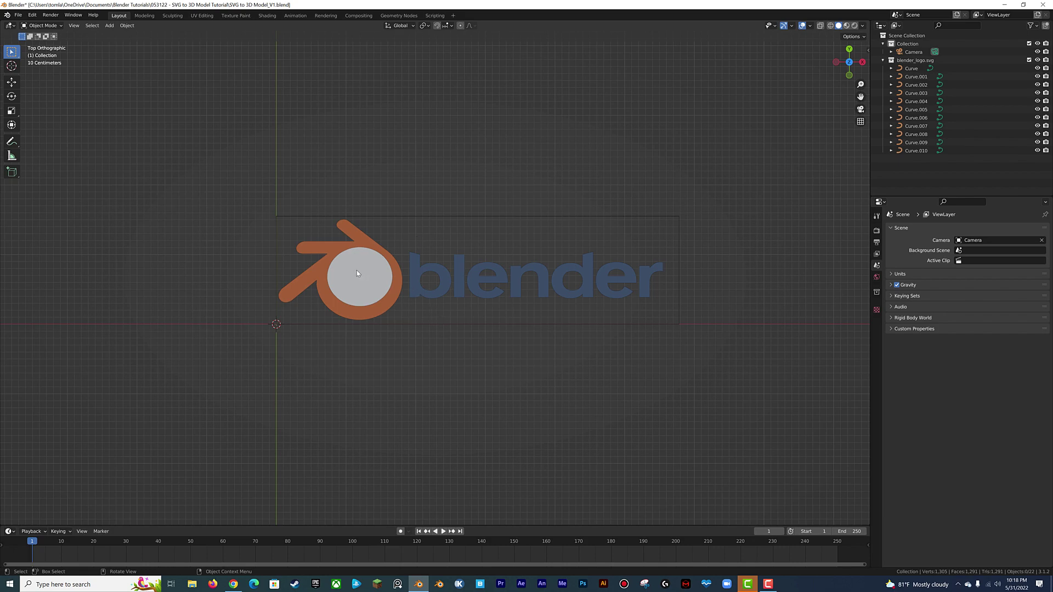
click(380, 256)
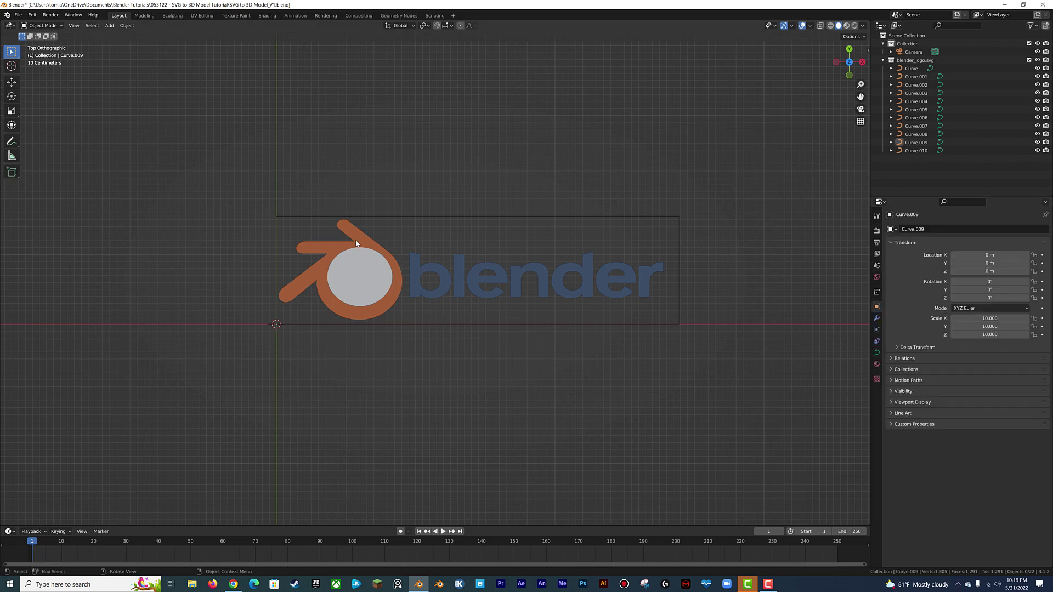
click(915, 92)
double_click(921, 92)
text(Blender Logo 01 - Orange)
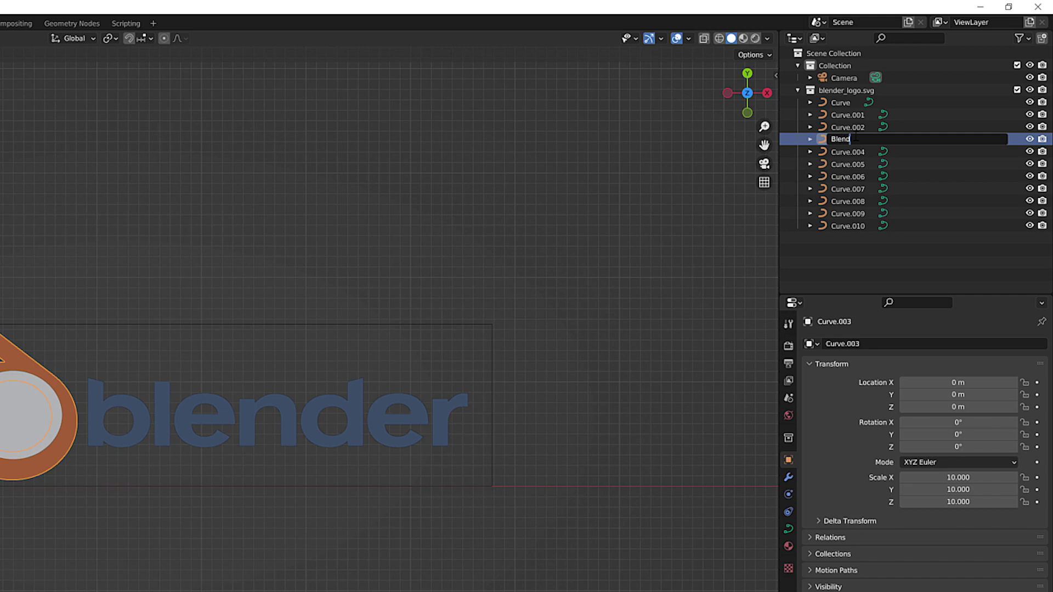
key(Return)
Rename the emblem's blue and white curves as "Blender Logo 02 - Blue" and "Blender Logo 03 - White".
click(849, 139)
double_click(848, 139)
text(Blender Logo 02 - Blue)
key(Return)
double_click(848, 139)
text(Blender Logo 03 - White)
key(Return)
Rename the curves of the first three letters as "Text 01 - B", "Text 02 - L" and "Text 03 - E".
click(117, 414)
double_click(847, 213)
text(Text 01 - B)
key(Return)
double_click(847, 176)
text(Text 02 - L)
key(Return)
double_click(847, 164)
text(Text 03 - E)
key(Return)
Rename the remaining letter curves as "Text 04 - N", "Text 05 - D", "Text 06 - E" and "Text 07 - R".
click(864, 164)
double_click(864, 164)
text(Text 04 - N)
key(Return)
double_click(848, 164)
text(Text 05 - D)
key(Return)
double_click(847, 151)
text(Text 06 - E)
double_click(852, 152)
text(Text 07 - R)
key(Return)
Delete the rectangular outline curve around the logo and rename the imported collection as "Blender Logo Collection".
click(474, 337)
key(Delete)
double_click(846, 90)
text(Blender Logo Collection)
key(Return)
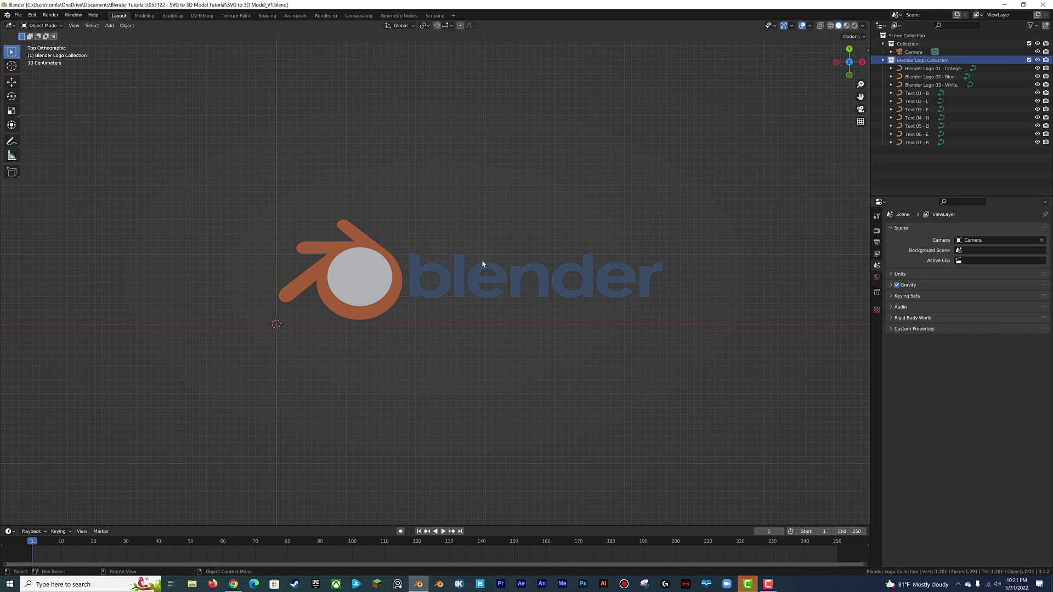
Try extruding the letter B curve slightly through its curve geometry settings.
click(432, 271)
scroll(433, 271, up, 10)
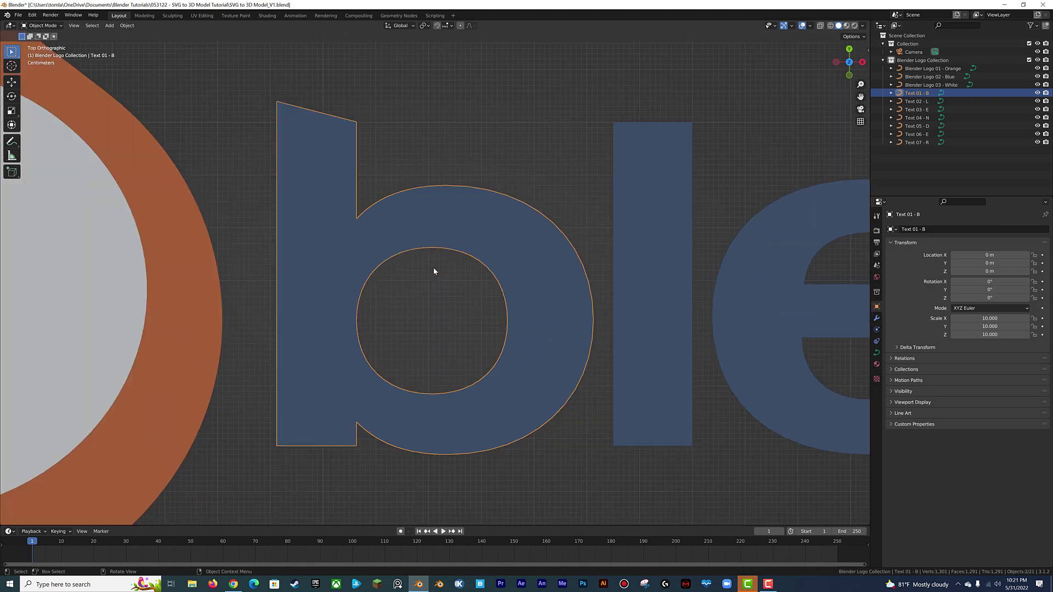
scroll(521, 258, down, 4)
middle_drag(536, 268, 574, 226)
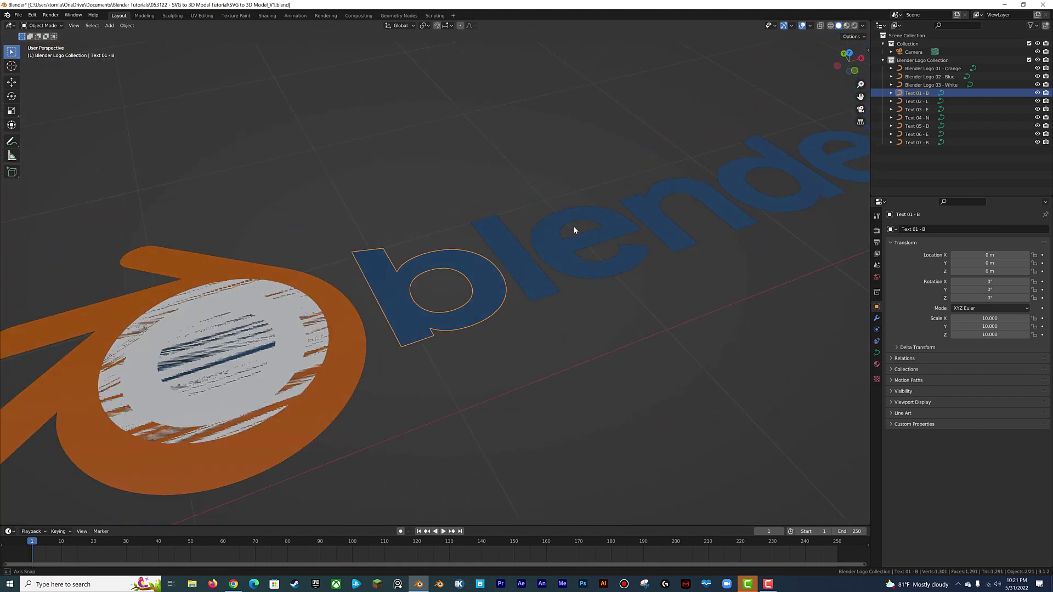
scroll(571, 227, down, 5)
click(876, 353)
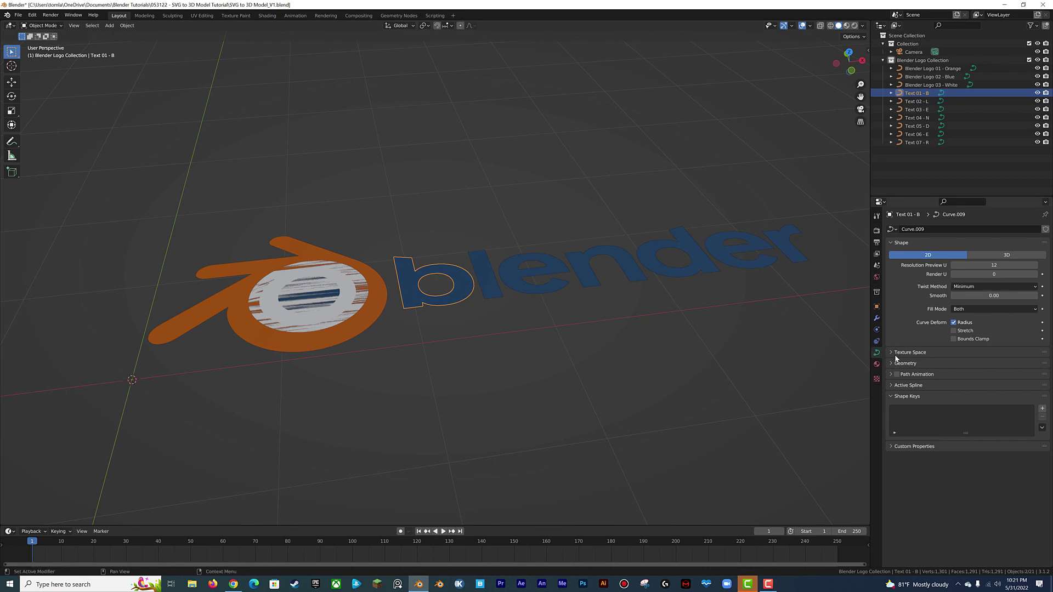
click(891, 363)
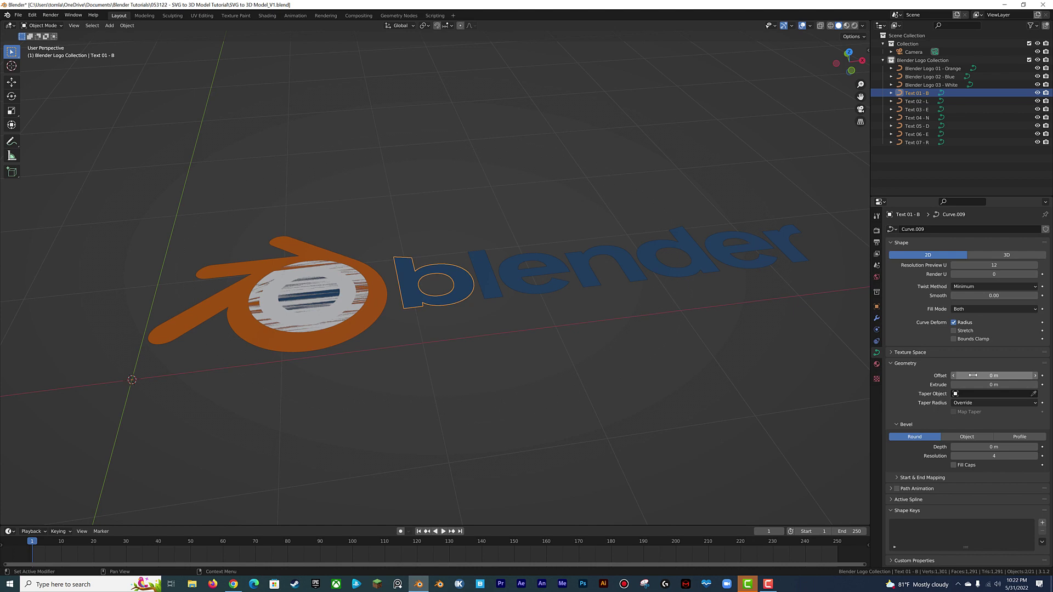
mouse_move(992, 384)
mouse_down()
mouse_move(1030, 384)
mouse_move(997, 384)
mouse_up()
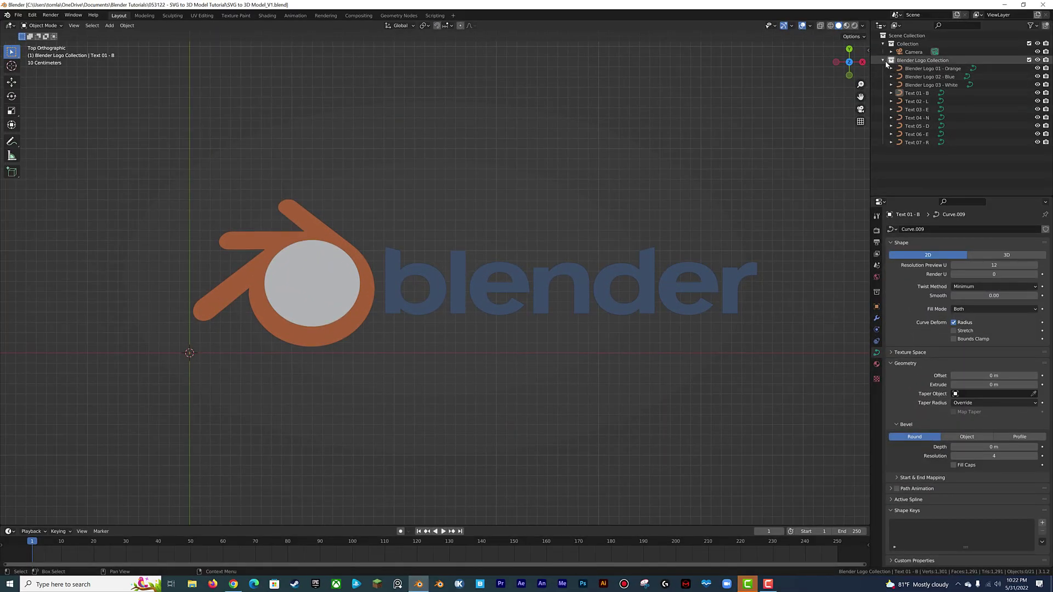
Duplicate the Blender Logo Collection, name the copy "Blender Logo Collection - BACKUP" and collapse it.
click(883, 71)
right_click(899, 74)
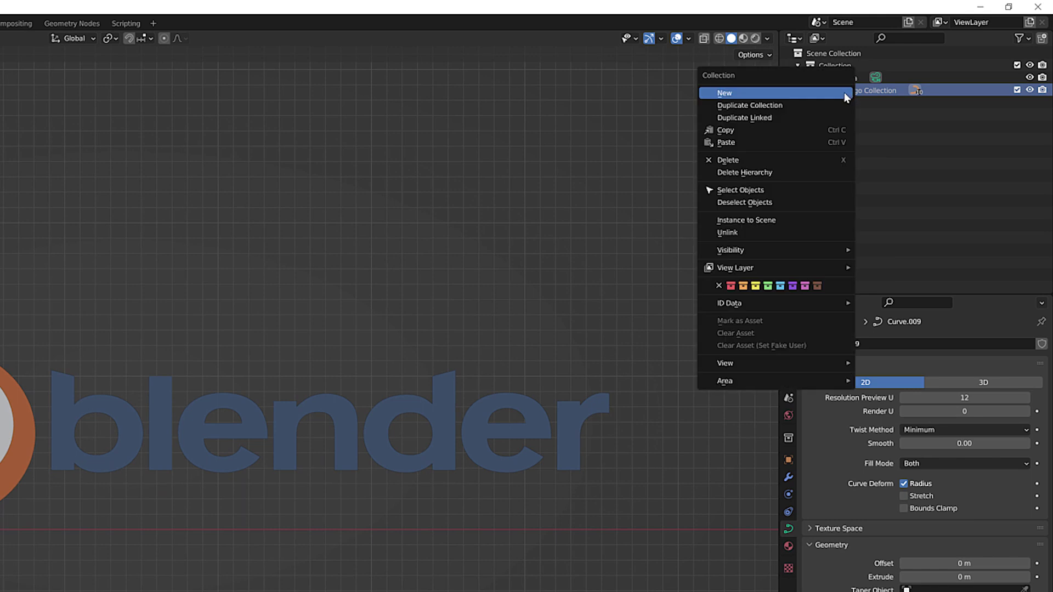
click(803, 105)
double_click(864, 104)
click(928, 102)
key(BackSpace)
key(BackSpace)
key(BackSpace)
key(BackSpace)
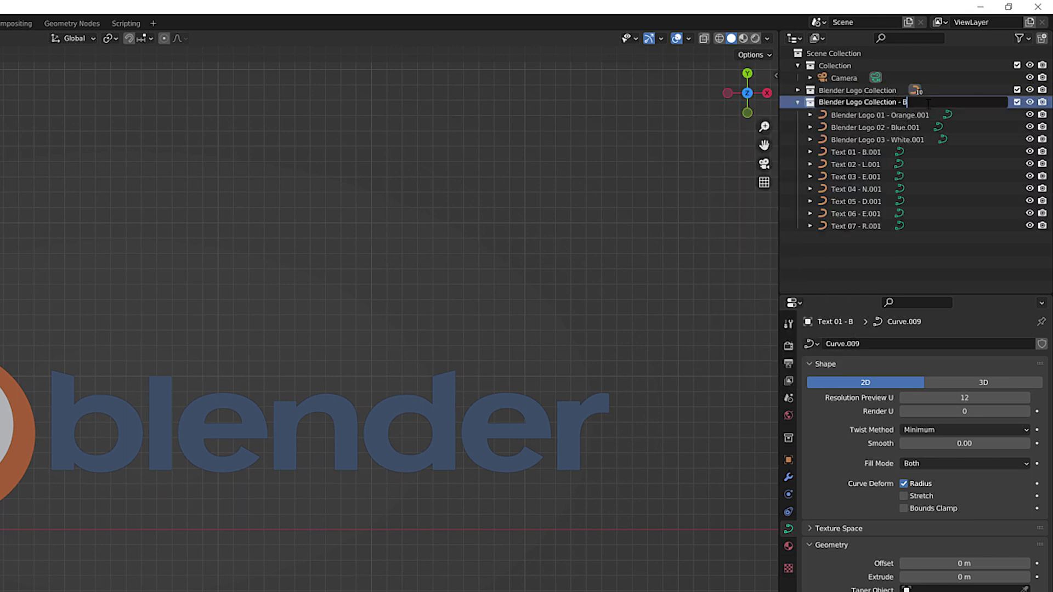
text(- BACKUP)
key(Return)
click(798, 102)
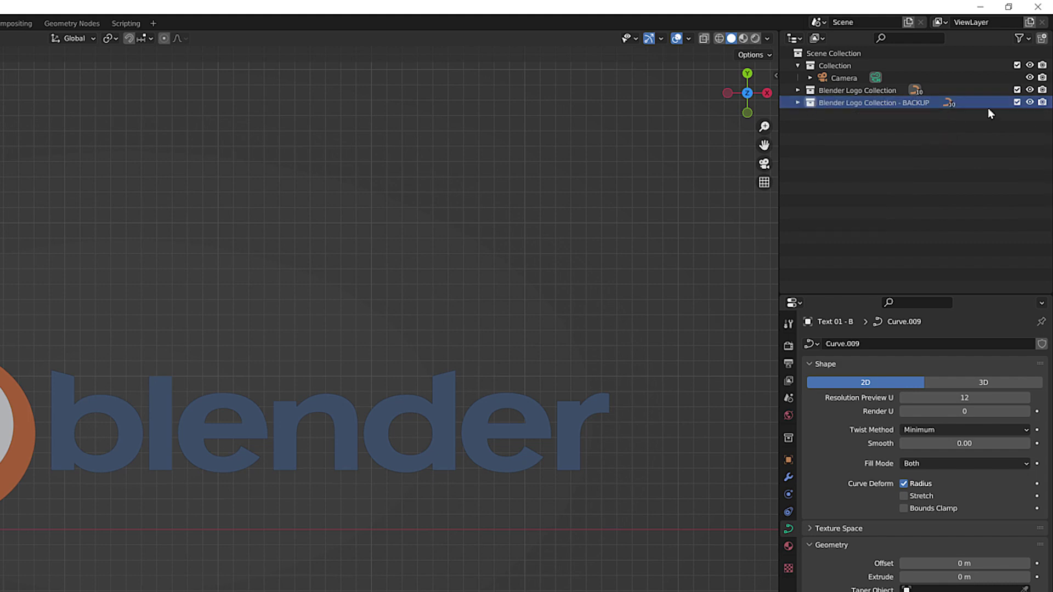
Hide the backup collection from both the viewport and renders.
click(1030, 103)
click(1041, 103)
click(860, 147)
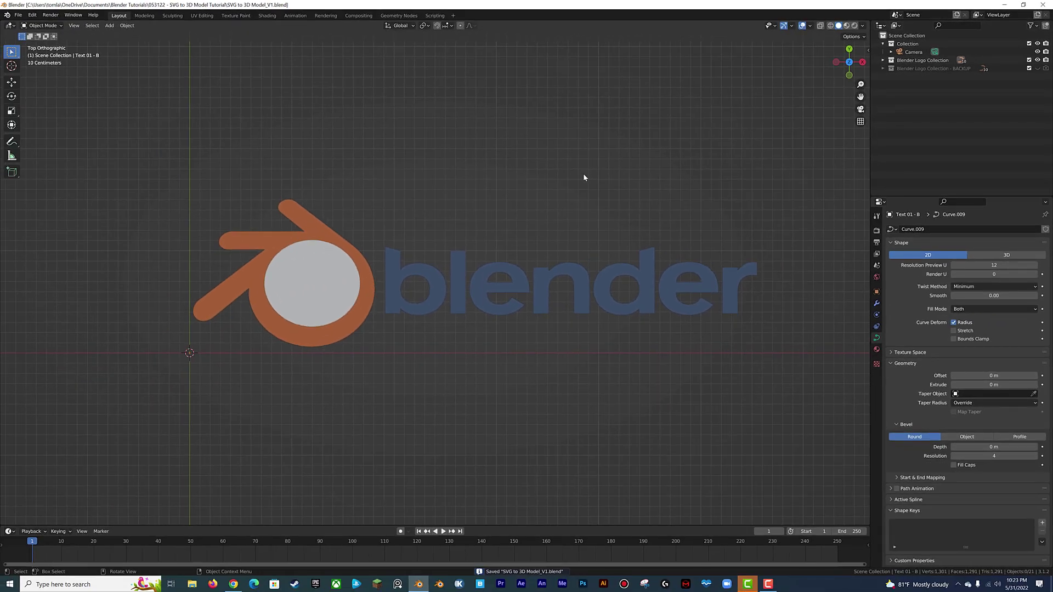
Convert the emblem's orange shape and its inner circle curves to meshes.
click(329, 218)
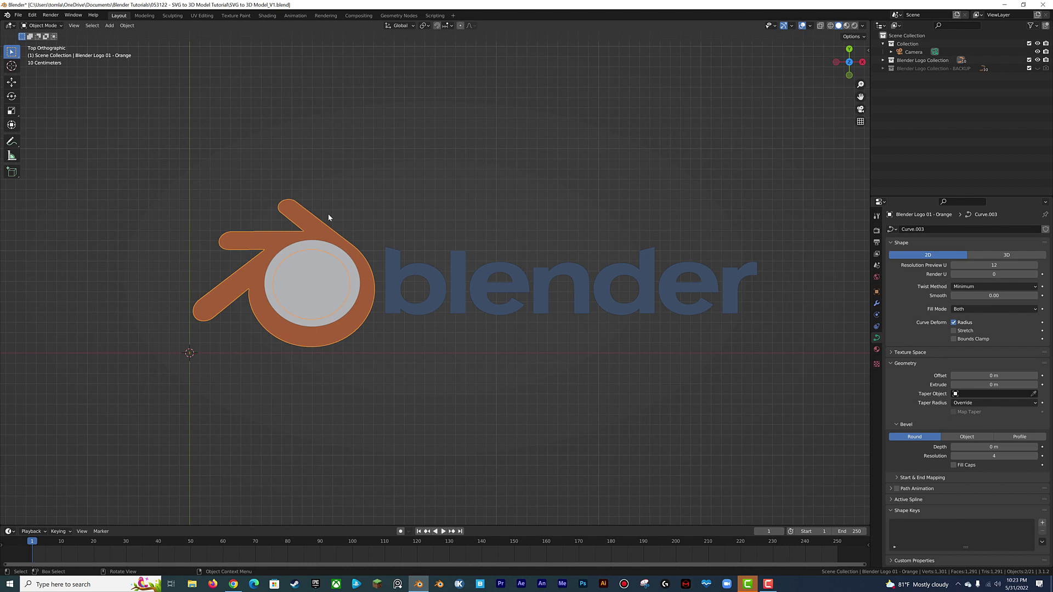
right_click(298, 217)
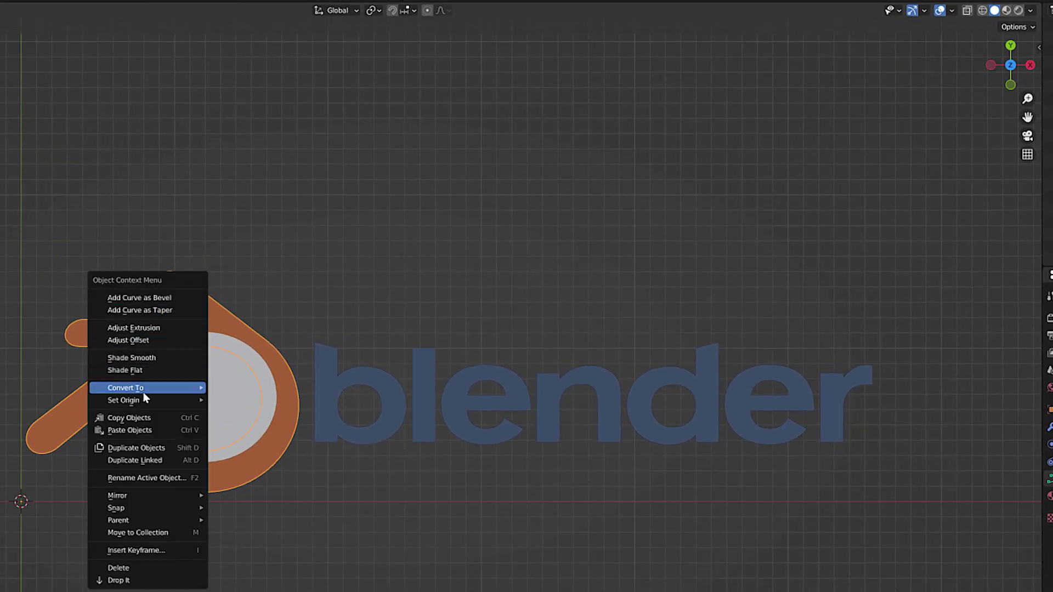
mouse_move(143, 392)
click(236, 401)
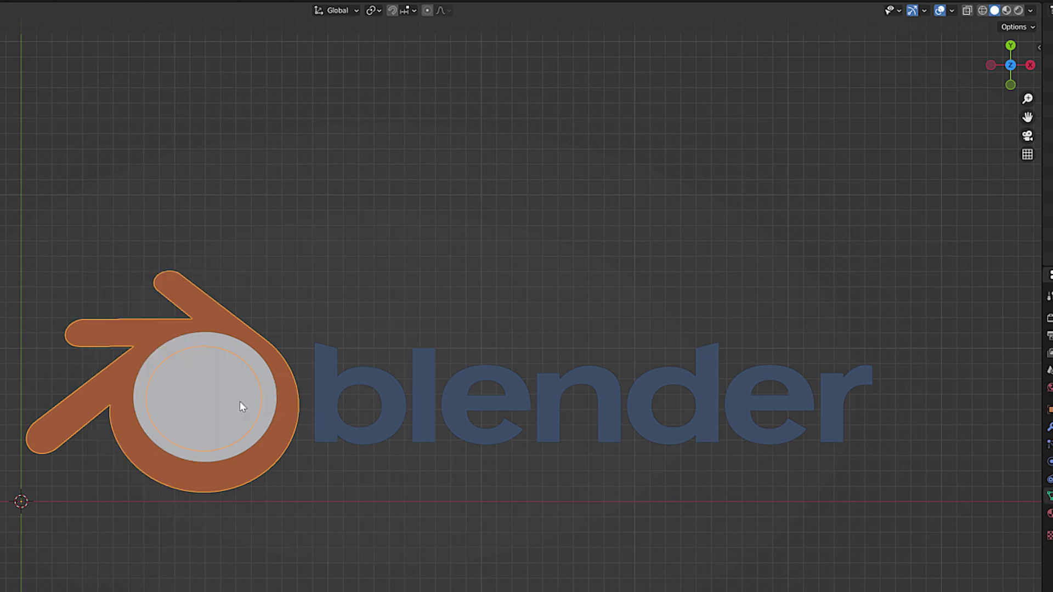
right_click(229, 353)
click(273, 367)
click(219, 395)
right_click(219, 395)
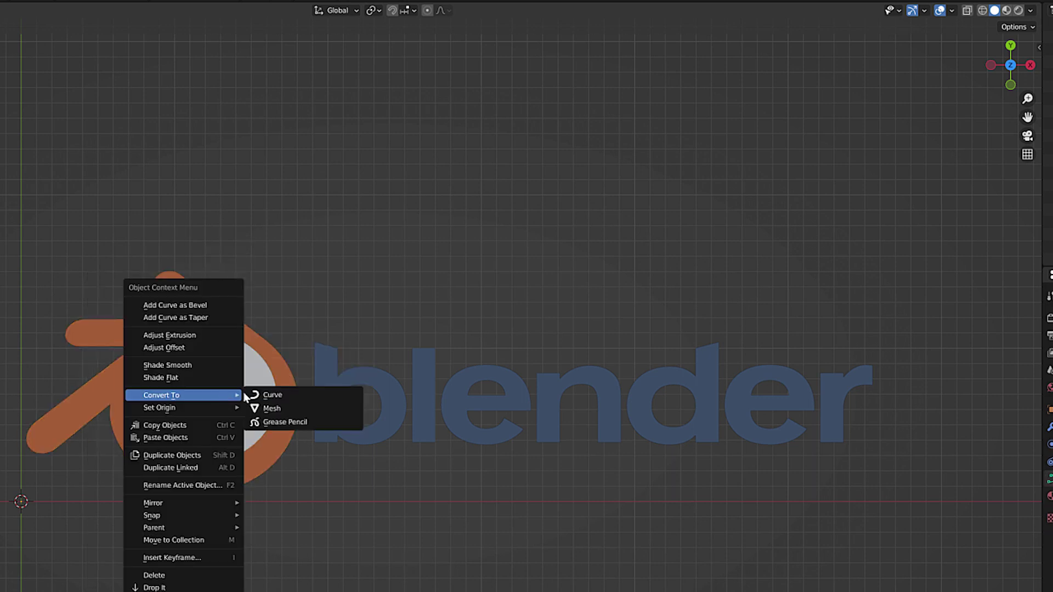
click(269, 409)
Convert the letter curves of the "blender" wordmark to meshes one by one.
click(325, 385)
right_click(325, 385)
click(376, 401)
click(459, 388)
right_click(460, 389)
click(509, 401)
click(550, 394)
right_click(551, 394)
click(601, 407)
click(639, 401)
right_click(639, 401)
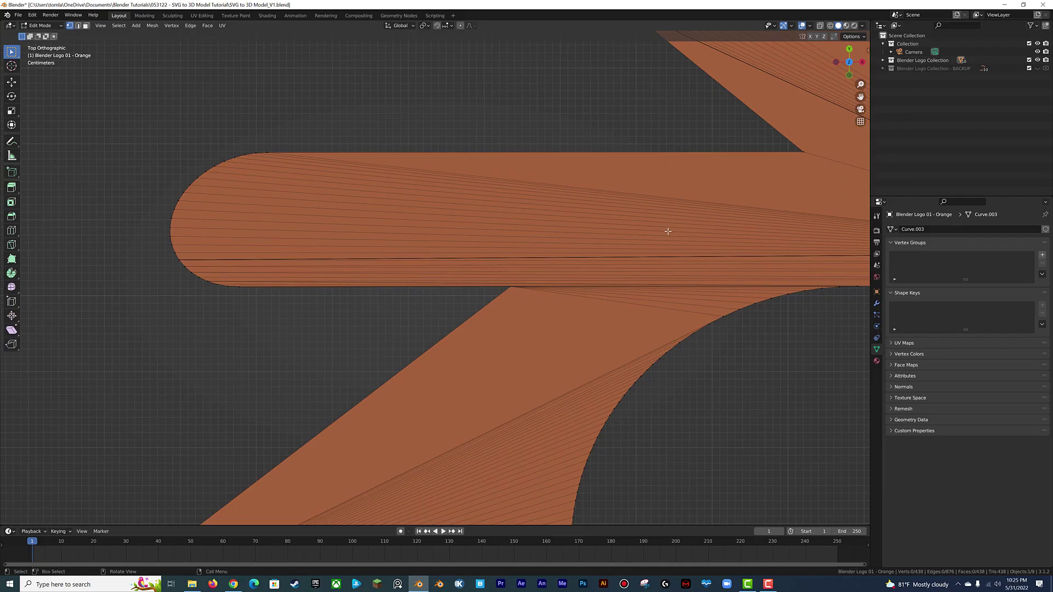
Dissolve the stacked vertices along the short slanted edge where the middle arm's rounded tip meets its lower edge, viewed in wireframe.
shift+middle_drag(438, 267, 534, 251)
scroll(331, 289, down, 2)
scroll(334, 287, up, 3)
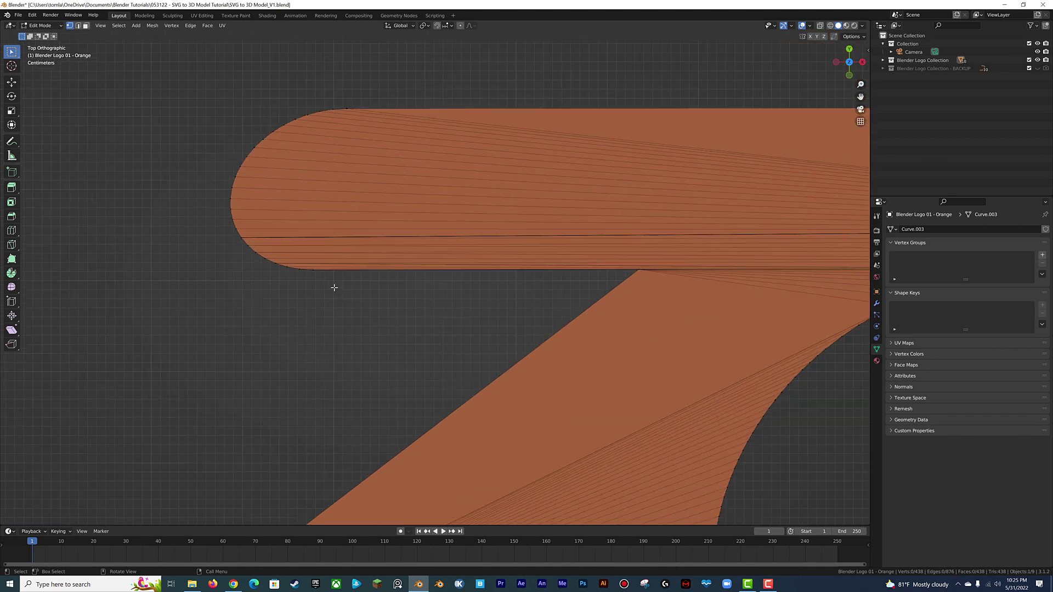
click(314, 271)
key(KP_Decimal)
scroll(445, 301, up, 6)
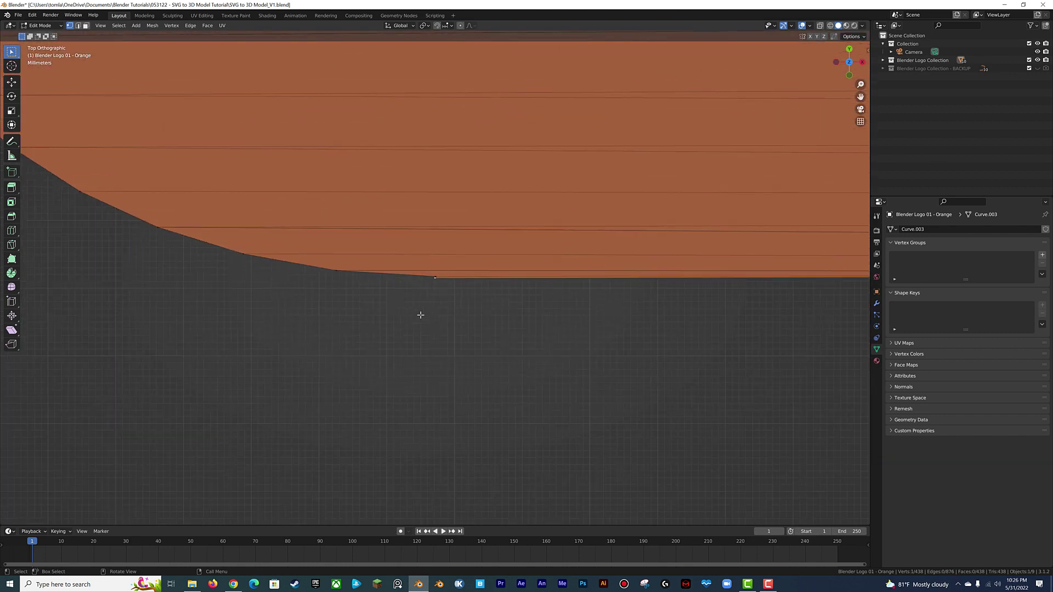
scroll(431, 306, up, 3)
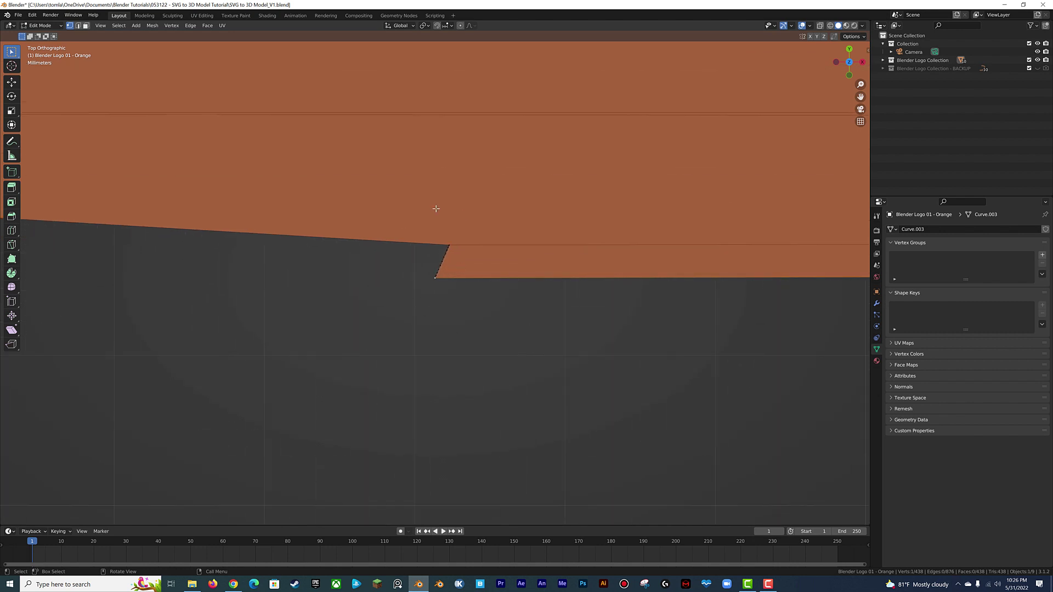
scroll(414, 263, up, 6)
shift+middle_drag(486, 204, 470, 298)
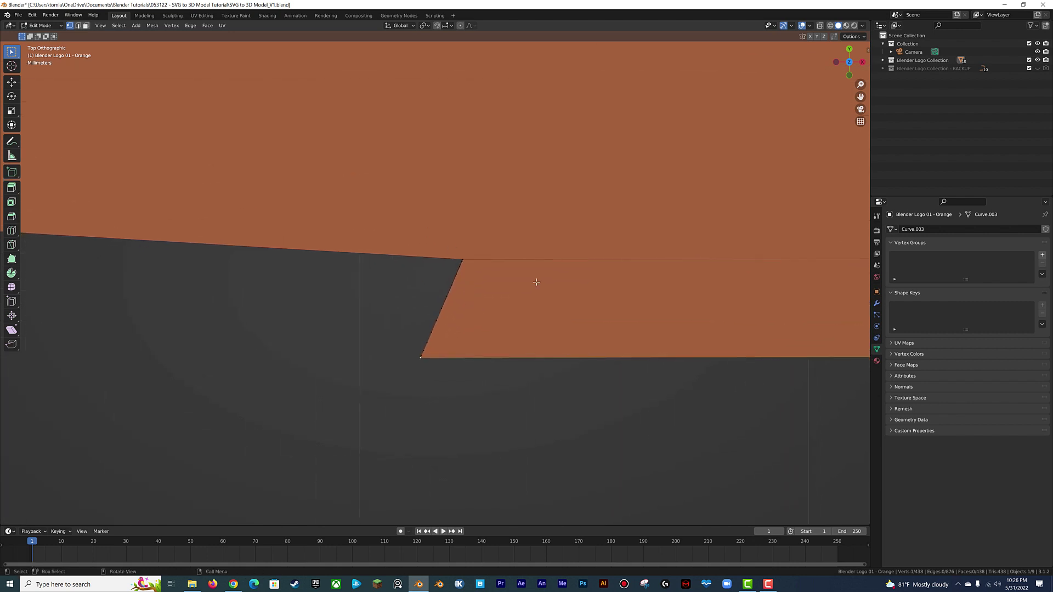
key(z)
click(470, 267)
mouse_move(472, 261)
mouse_down()
mouse_move(364, 341)
mouse_move(359, 358)
mouse_up()
key(x)
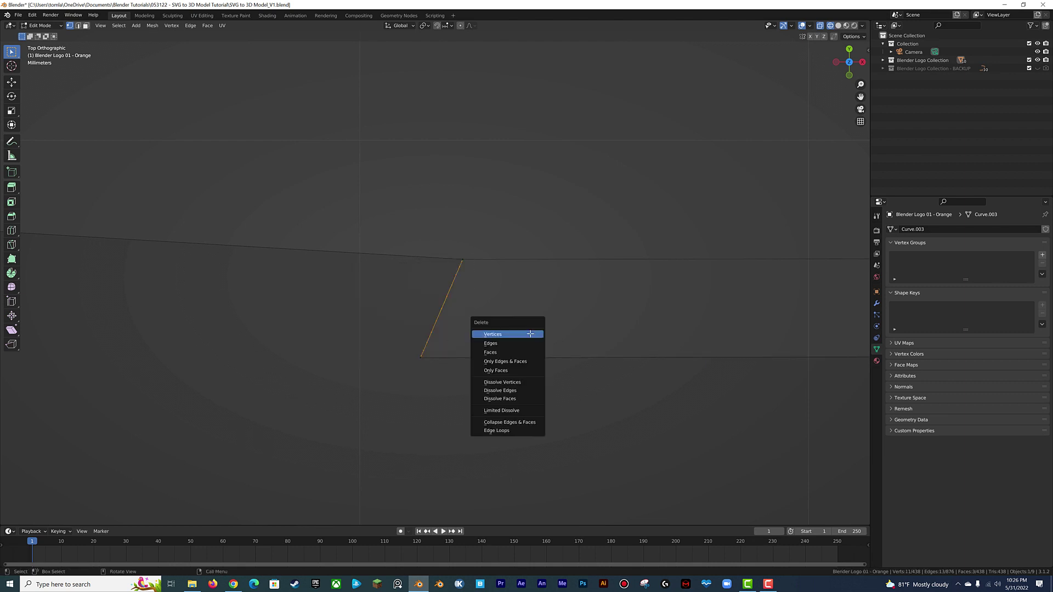
click(522, 382)
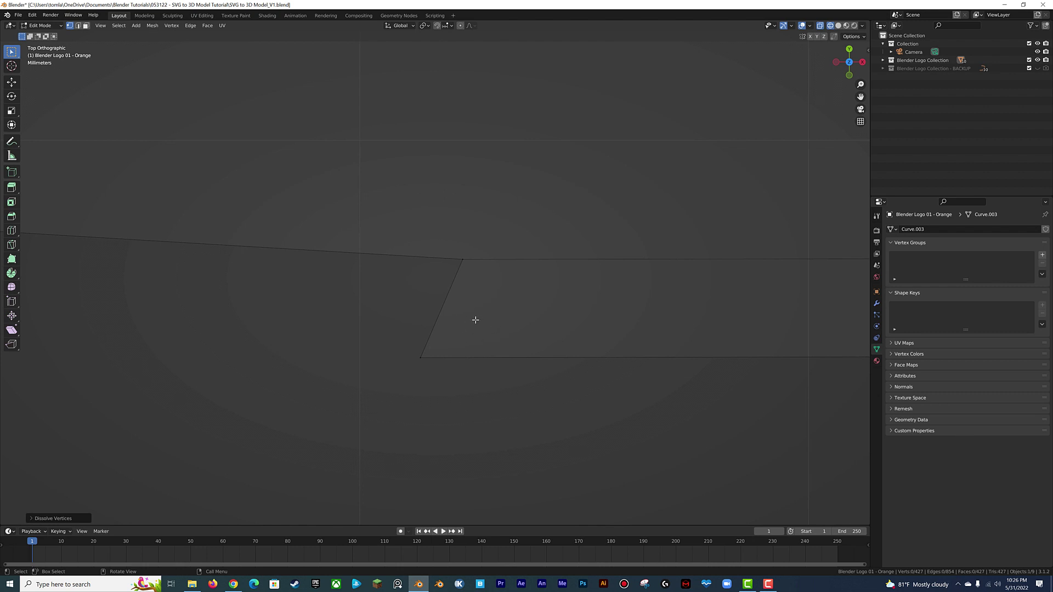
Merge the upper corner vertex of the middle arm's notch into its lower corner vertex using At First.
click(470, 339)
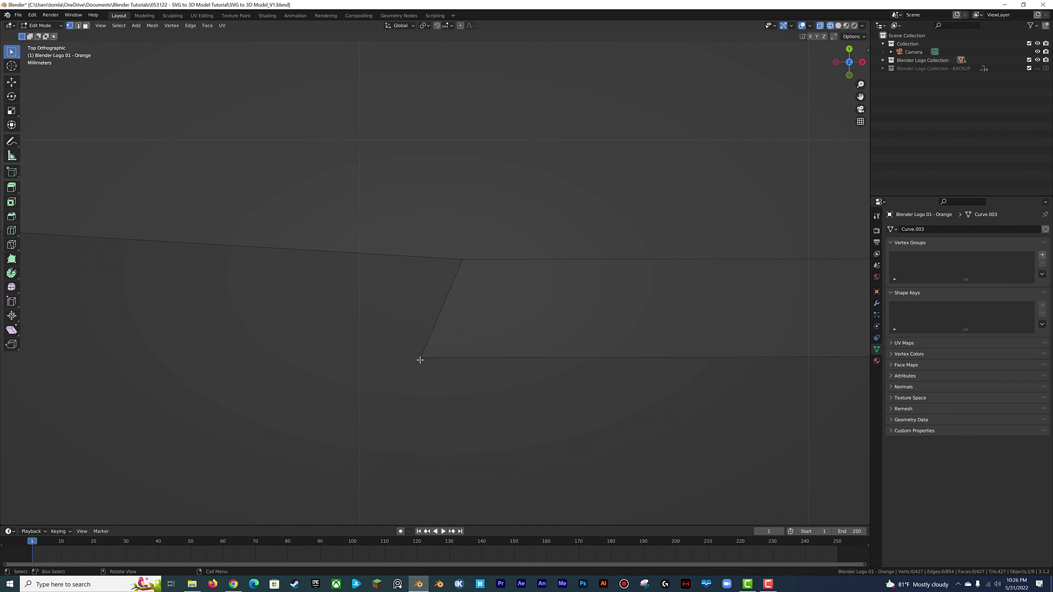
click(420, 359)
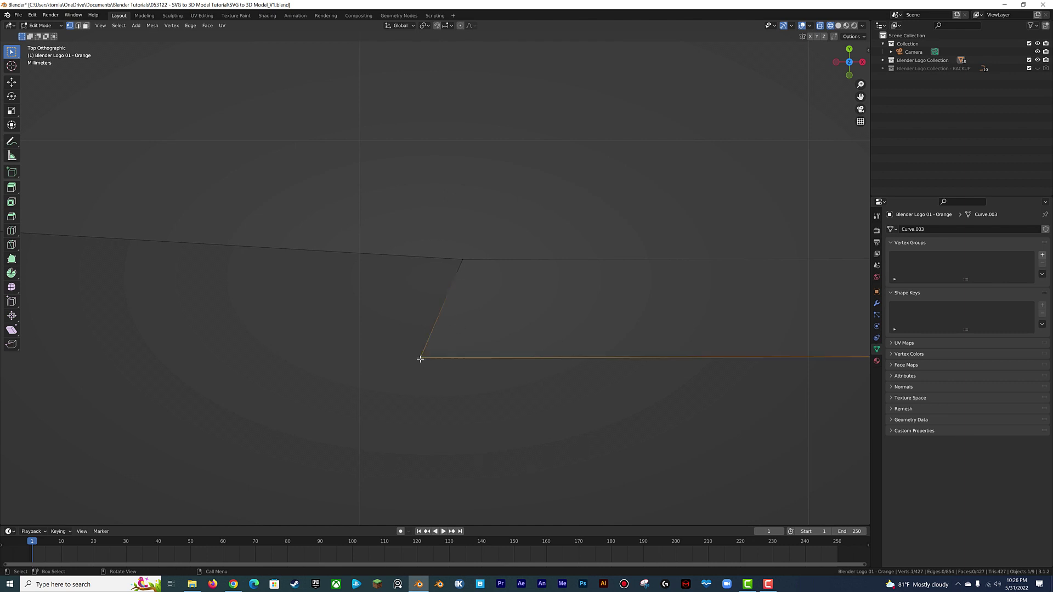
shift+click(461, 258)
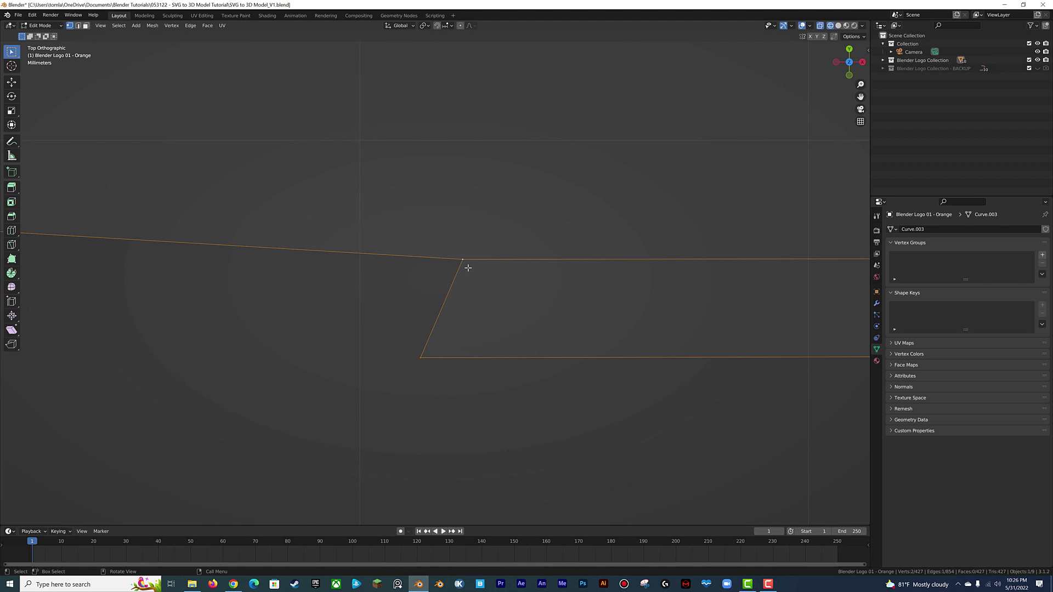
key(m)
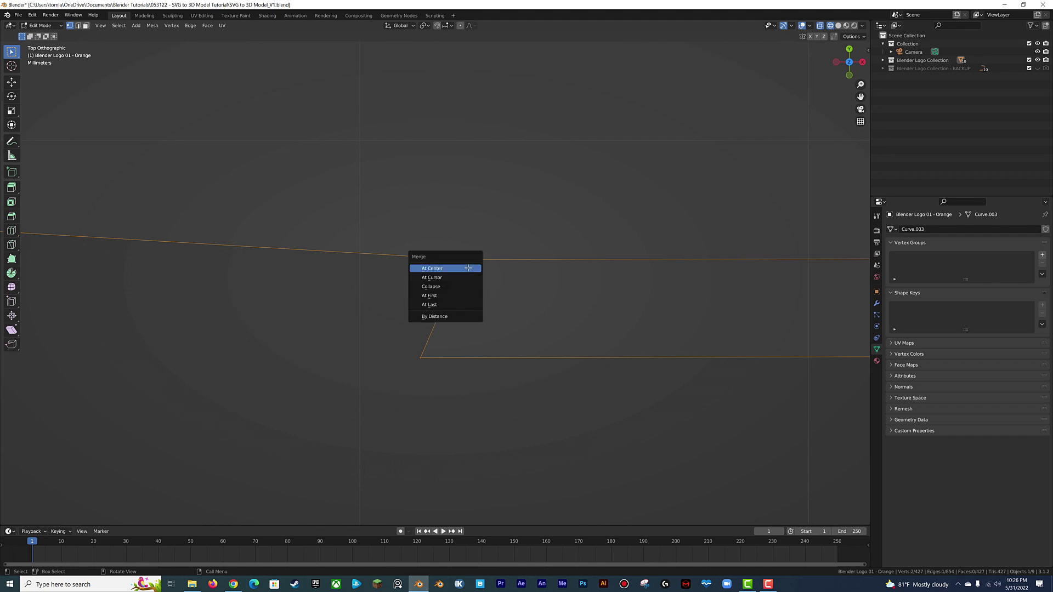
click(447, 297)
Dissolve another run of surplus vertices along the orange shape's outline.
scroll(447, 379, down, 12)
shift+middle_drag(569, 315, 463, 264)
ctrl+click(463, 263)
key(x)
click(433, 286)
Dissolve the surplus vertices where the top arm's rounded tip meets its upper straight edge.
shift+middle_drag(557, 174, 233, 467)
click(434, 95)
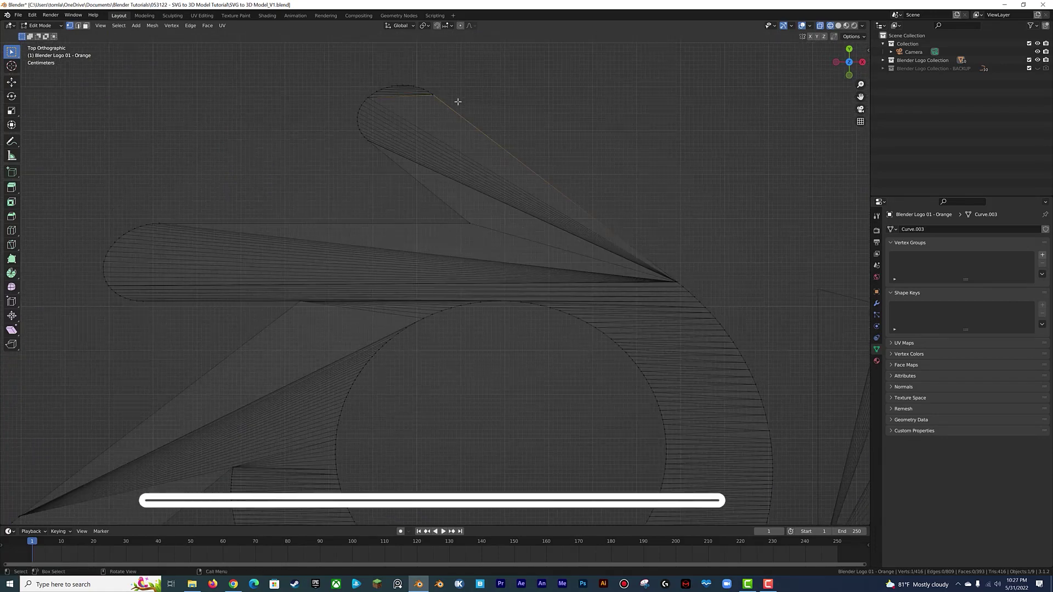
key(KP_Decimal)
scroll(421, 284, up, 10)
click(465, 301)
ctrl+click(377, 230)
ctrl+click(302, 172)
key(x)
click(307, 181)
Dissolve the surplus vertices where the top arm's rounded tip meets its lower straight edge.
scroll(510, 351, down, 12)
click(381, 264)
key(KP_Decimal)
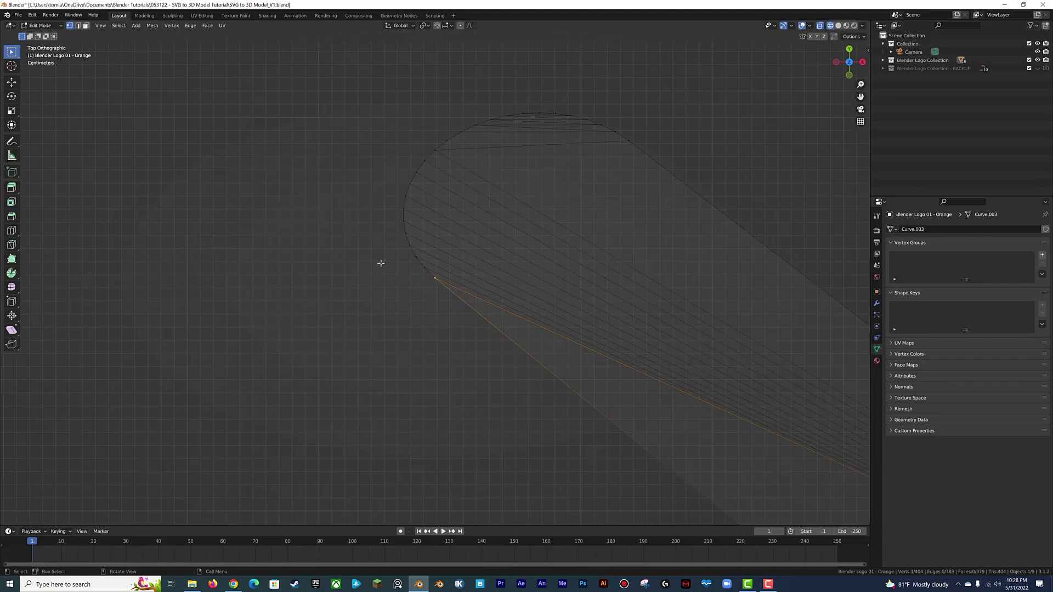
ctrl+click(425, 267)
key(x)
click(470, 265)
Dissolve the surplus vertices on the ring's outer edge just below its junction with the lower arm.
scroll(471, 275, down, 10)
click(491, 269)
scroll(289, 355, up, 8)
click(437, 178)
ctrl+click(431, 238)
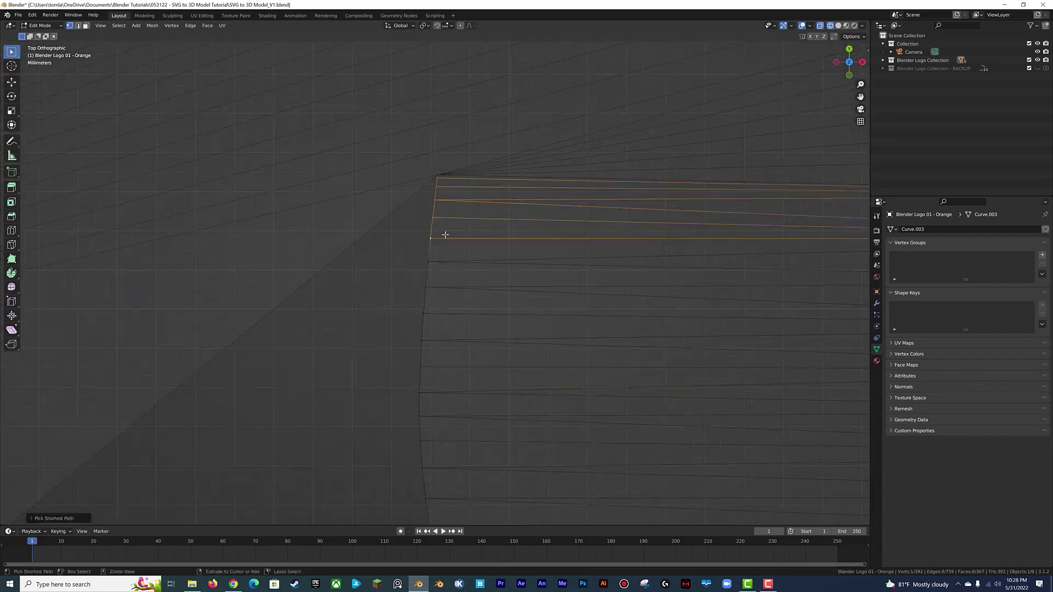
key(x)
click(449, 241)
Circle-select the faces of the lower arm up to the ring opening and replace them with one face.
scroll(478, 281, down, 14)
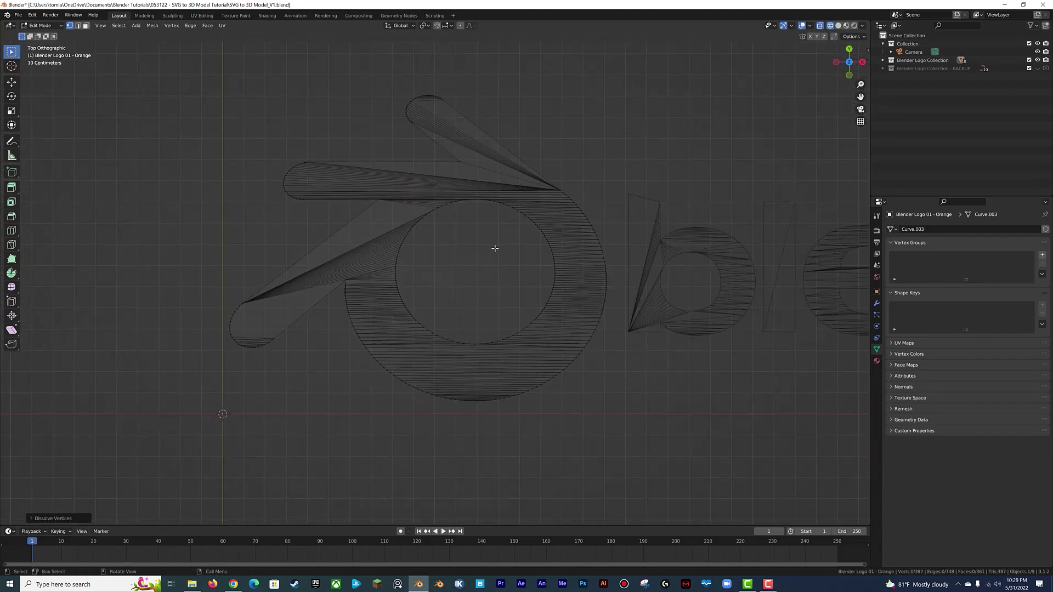
shift+middle_drag(463, 271, 481, 307)
key(3)
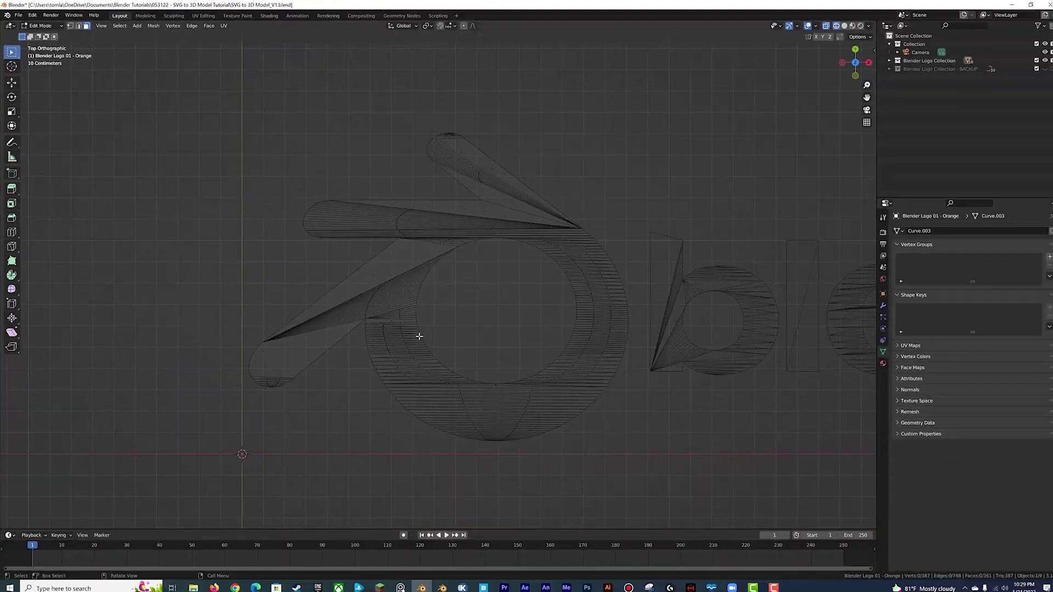
key(c)
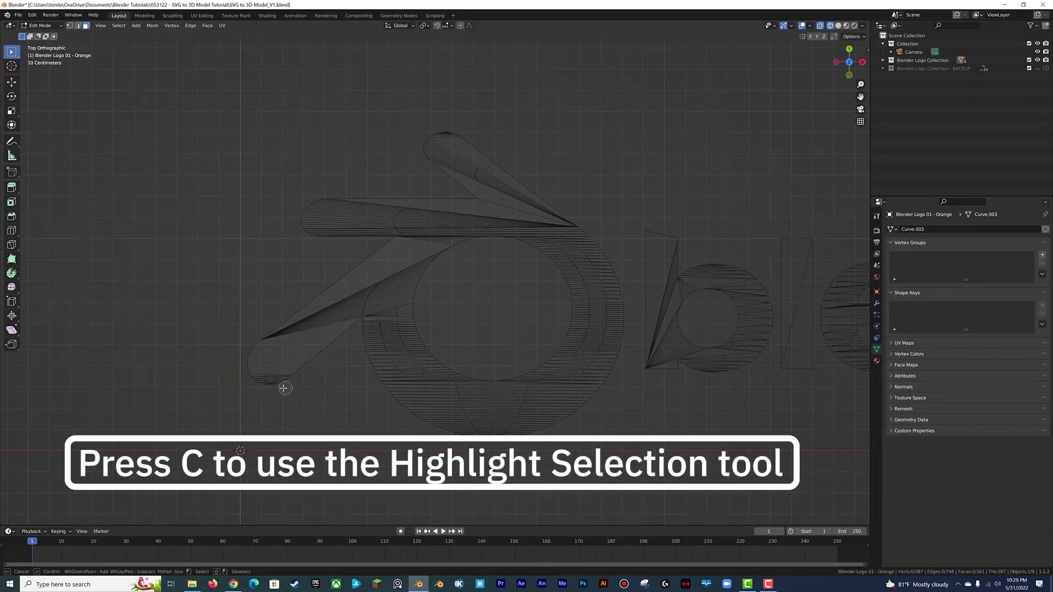
drag(265, 385, 437, 247)
right_click(438, 247)
scroll(384, 252, up, 2)
shift+middle_drag(368, 263, 473, 272)
key(c)
key(Escape)
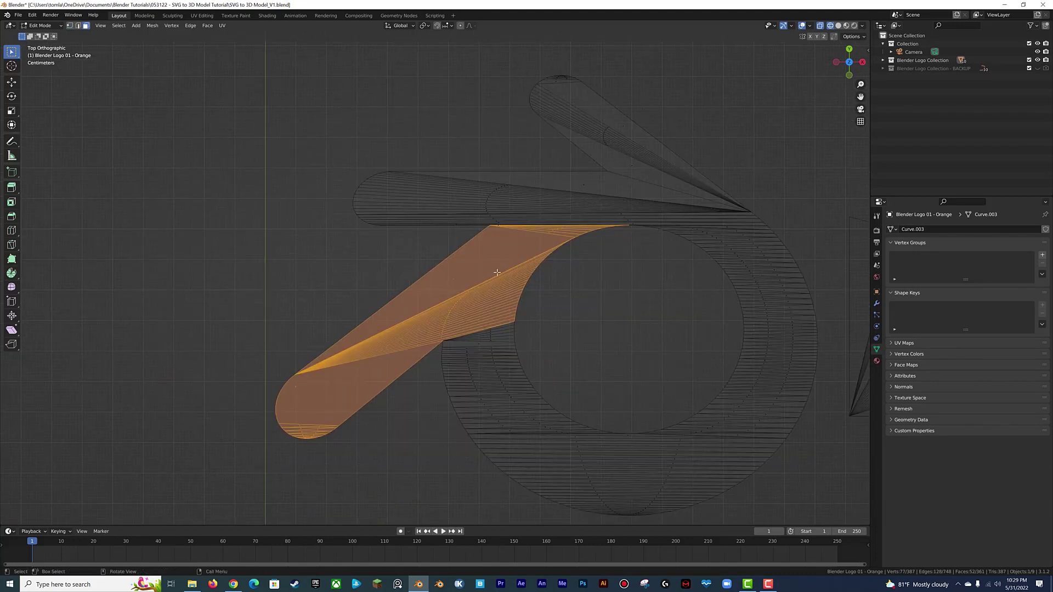
key(f)
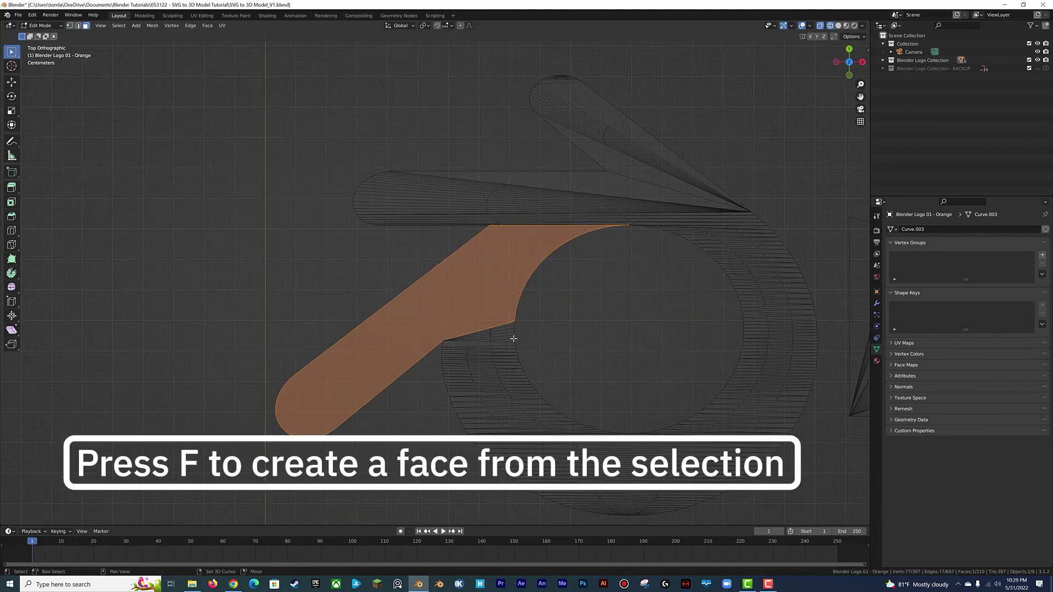
Circle-select the ring's faces from the lower arm around to the upper arms and combine them into one face in solid view.
shift+middle_drag(512, 338, 454, 283)
click(431, 284)
key(c)
mouse_move(440, 277)
mouse_down()
mouse_move(422, 293)
mouse_move(429, 324)
mouse_up()
key(Escape)
key(shift+z)
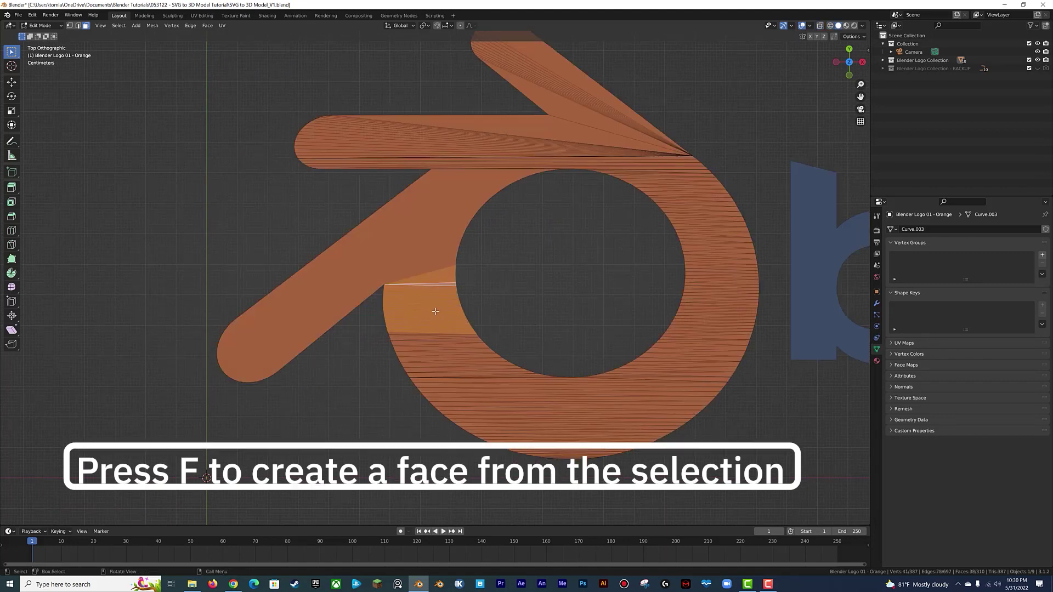
click(435, 310)
key(c)
mouse_move(441, 273)
mouse_down()
mouse_move(416, 311)
mouse_move(570, 467)
mouse_move(723, 295)
mouse_move(600, 163)
mouse_move(567, 152)
mouse_up()
key(Escape)
key(f)
Combine the faces of the two upper arms into one face and select the orange shape's three large faces.
shift+middle_drag(579, 204, 579, 289)
click(557, 174)
key(c)
mouse_move(559, 174)
mouse_down()
mouse_move(512, 87)
mouse_move(561, 236)
mouse_up()
scroll(463, 309, down, 3)
shift+middle_drag(463, 308, 493, 257)
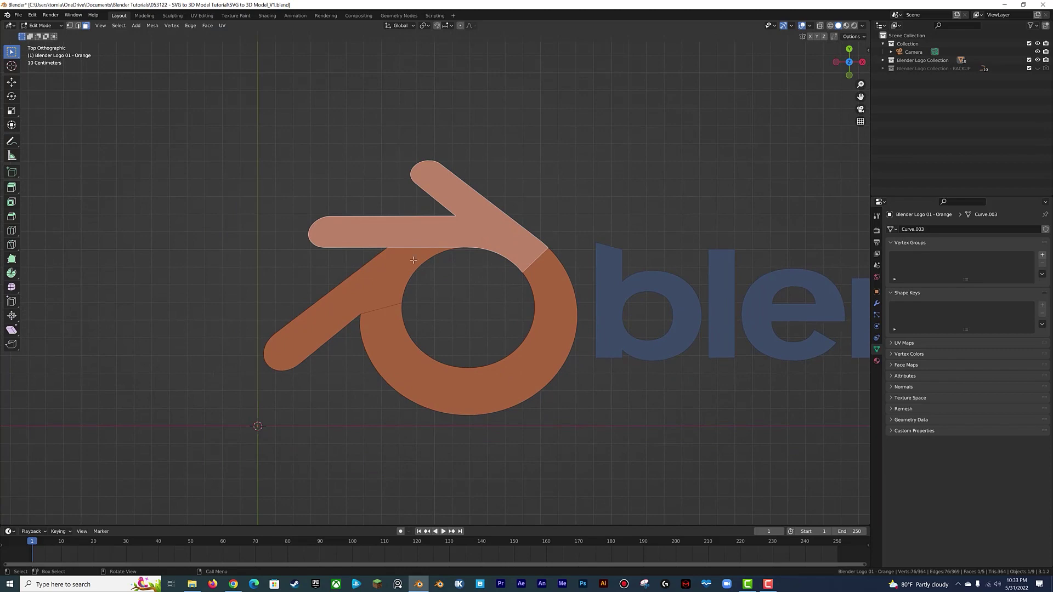
click(354, 305)
shift+click(428, 378)
shift+click(471, 241)
scroll(477, 351, up, 2)
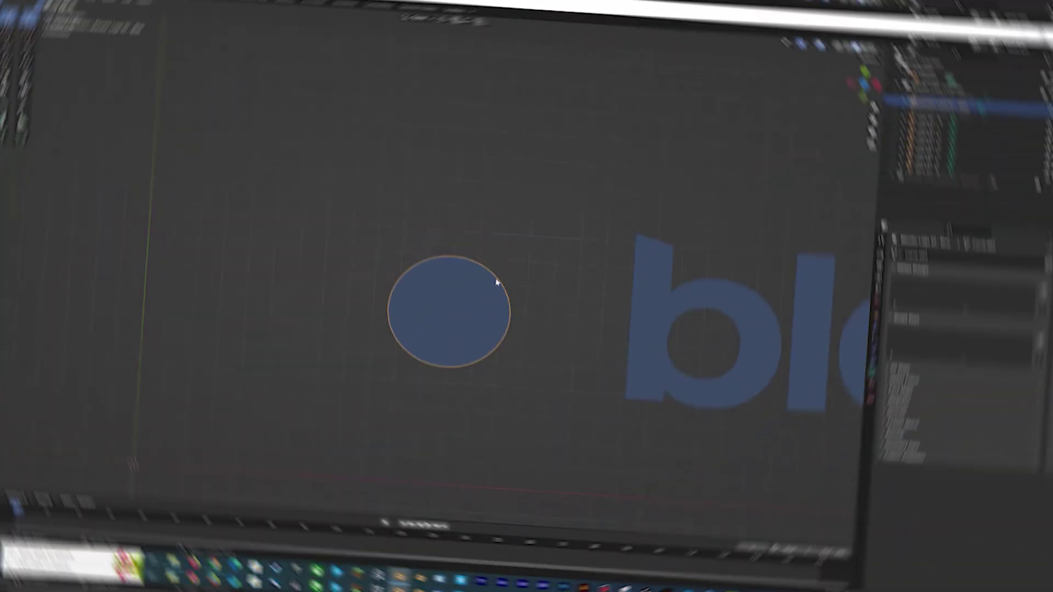
Combine all faces of the blue inner circle into one face and do the same for the white circle.
key(a)
key(f)
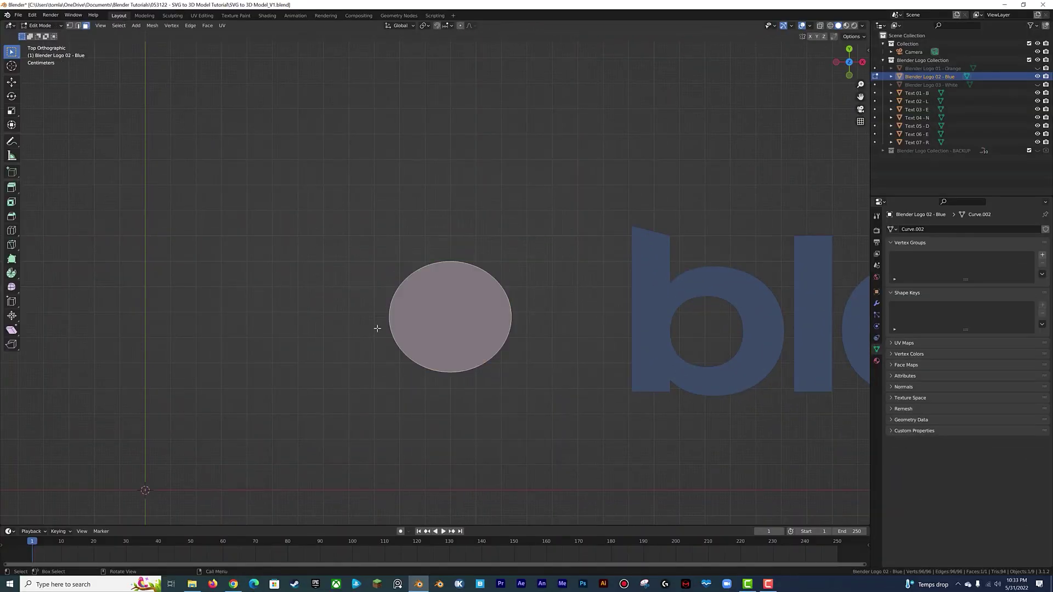
key(Tab)
click(931, 85)
key(Tab)
key(a)
key(ctrl+x)
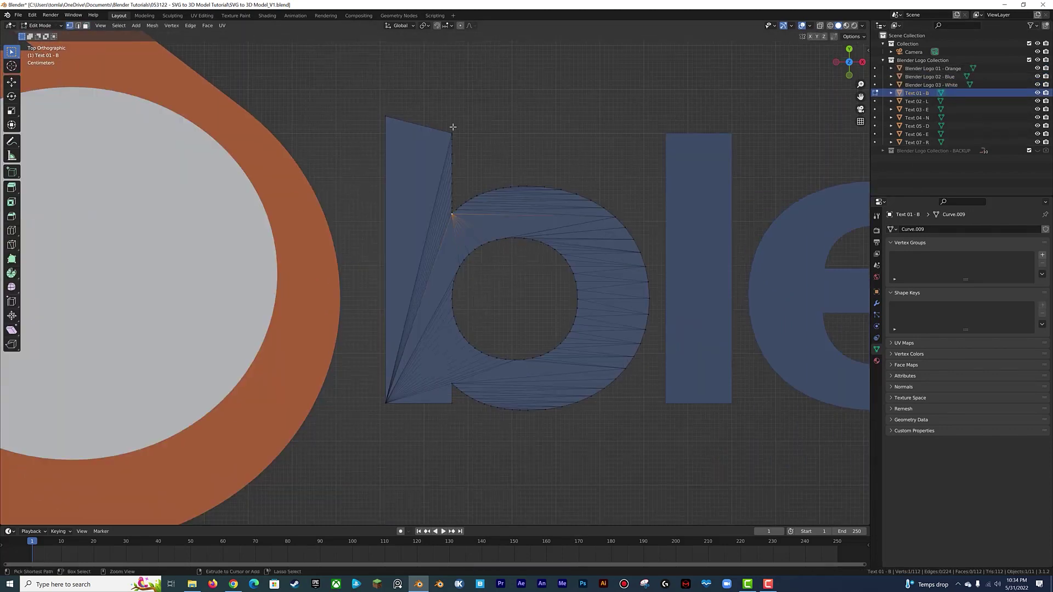
Dissolve the surplus vertices and inner triangle edges of the wordmark letters b, e, n, d and r.
key(a)
key(x)
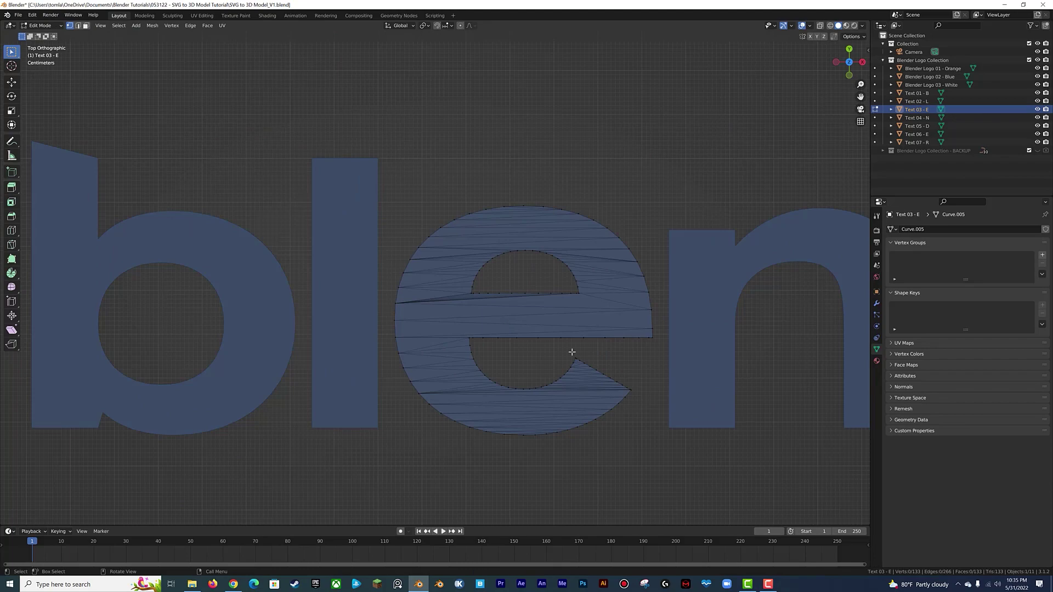
key(a)
key(ctrl+x)
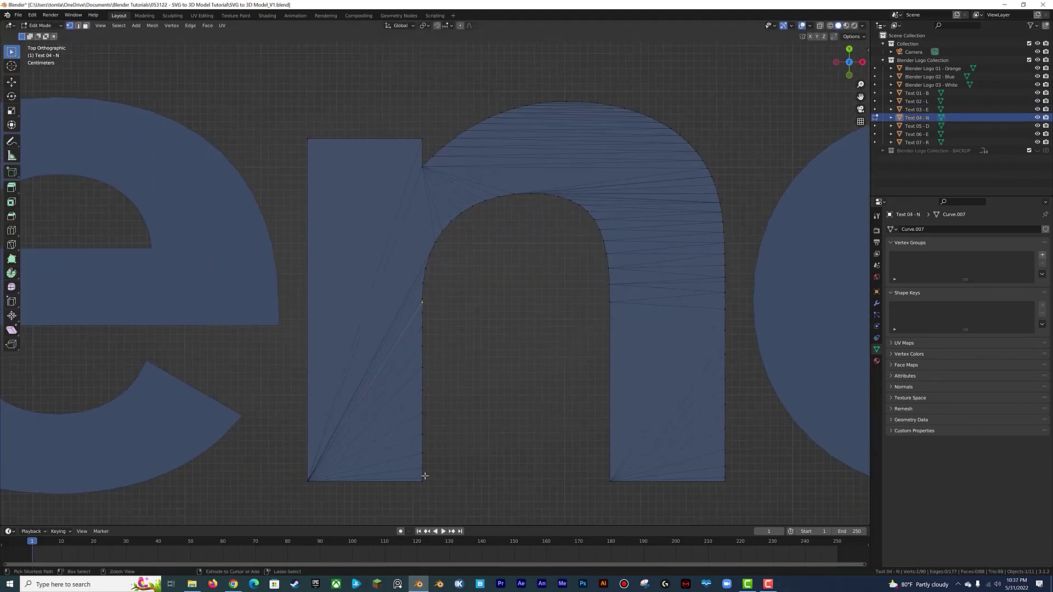
key(a)
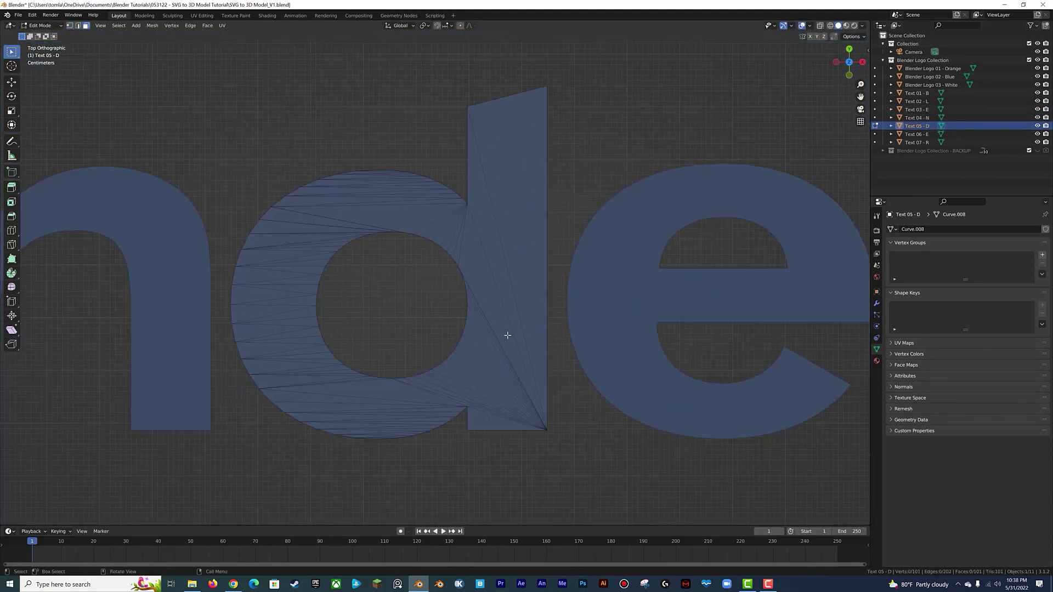
key(ctrl+x)
scroll(457, 278, down, 5)
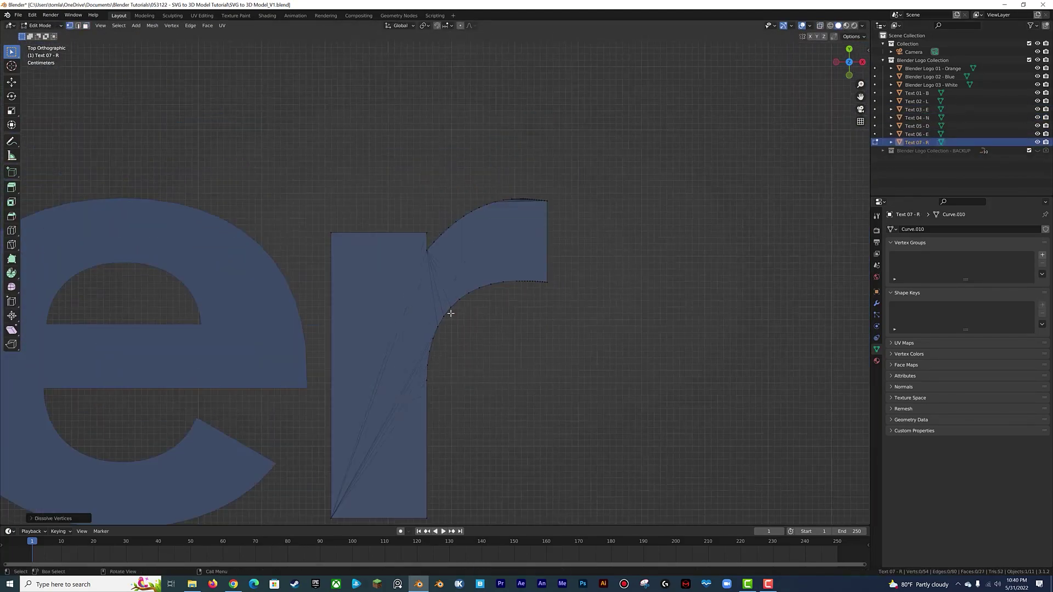
click(439, 258)
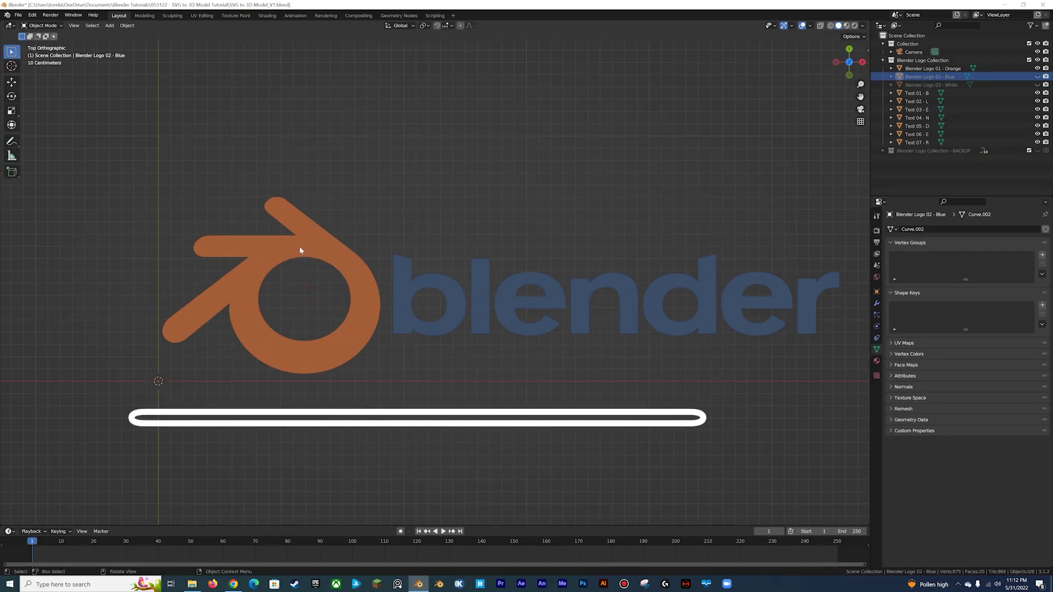
Inset all faces of the orange emblem shape with a narrow border and return to Object Mode.
click(302, 241)
key(Tab)
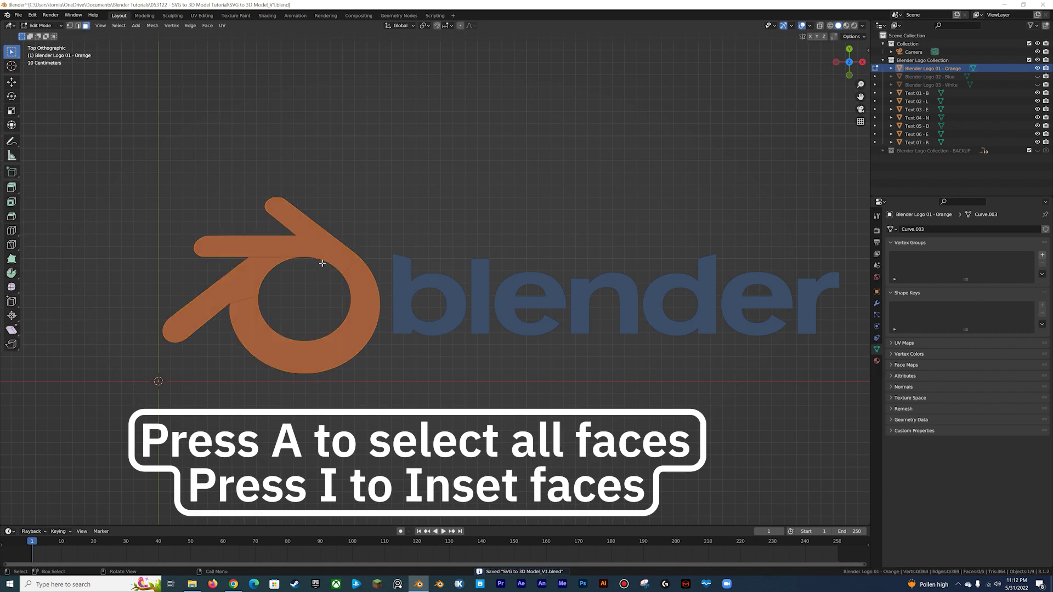
key(a)
key(i)
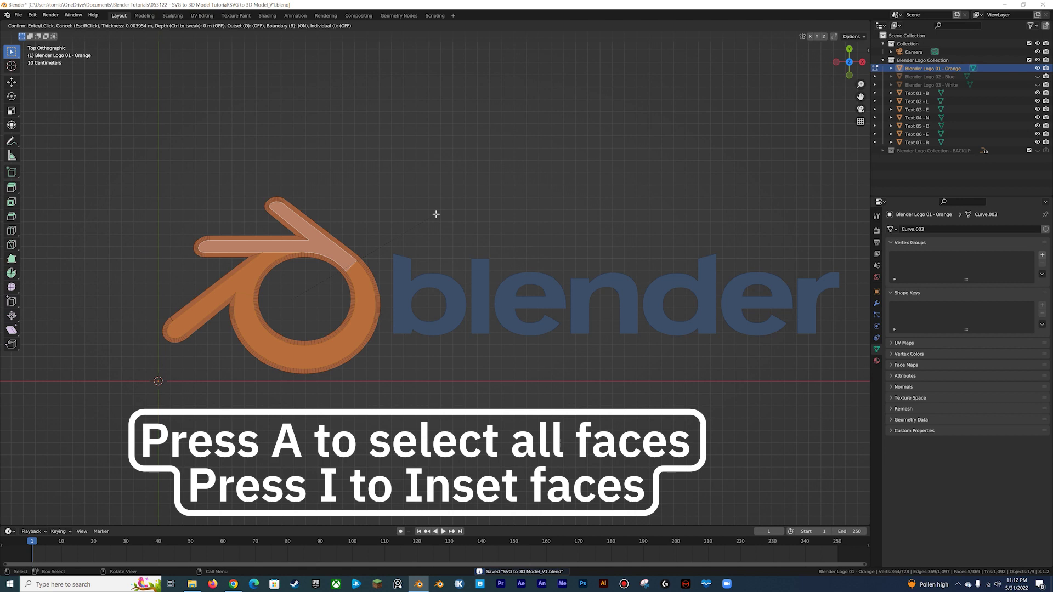
click(437, 214)
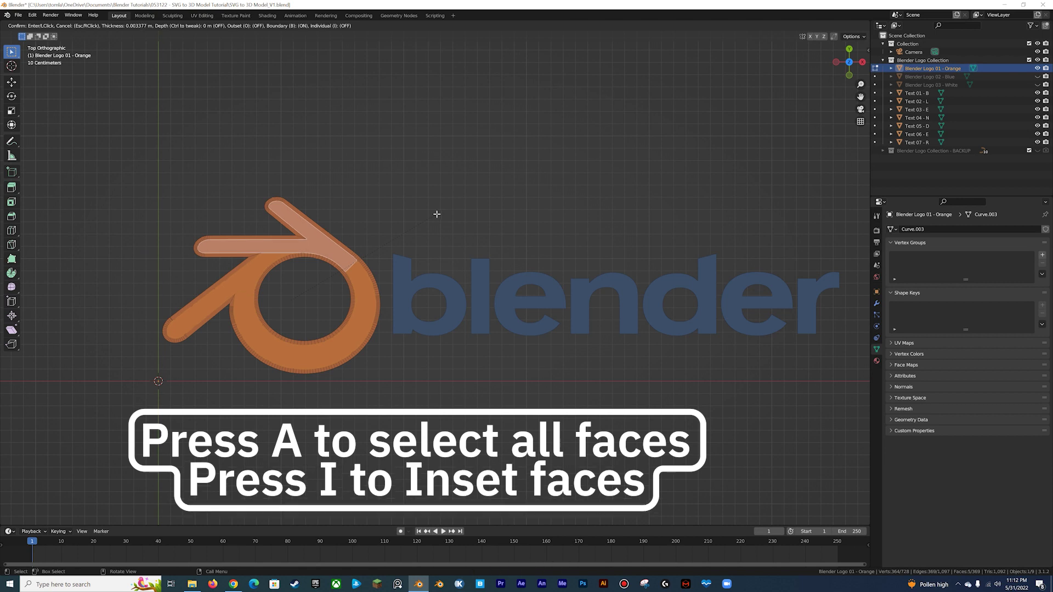
key(Tab)
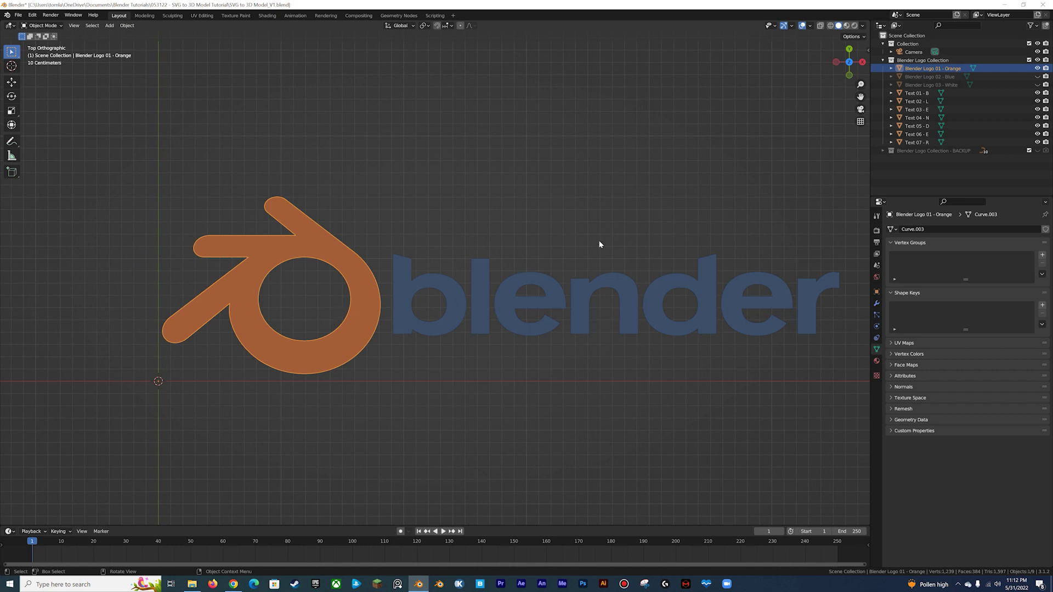
Unhide the blue inner circle, inset its face and return to Object Mode.
click(1037, 77)
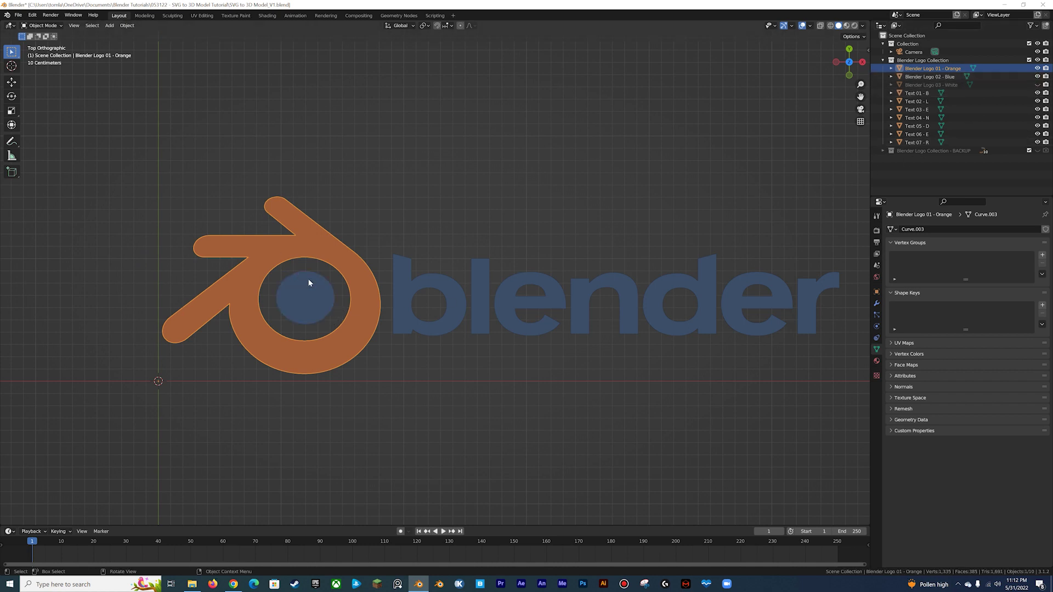
click(311, 290)
key(Tab)
key(i)
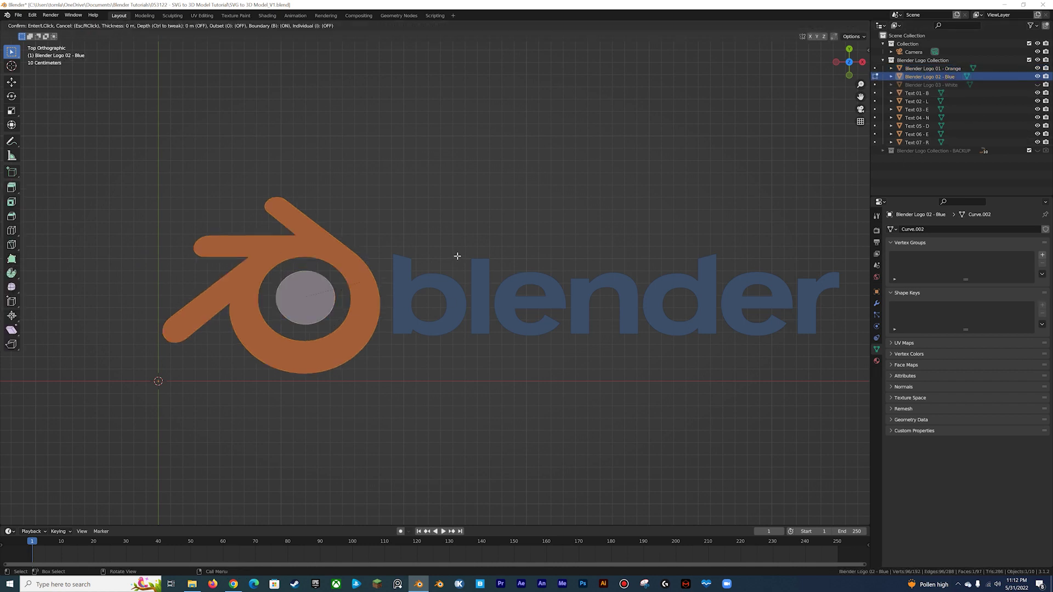
click(452, 256)
key(Tab)
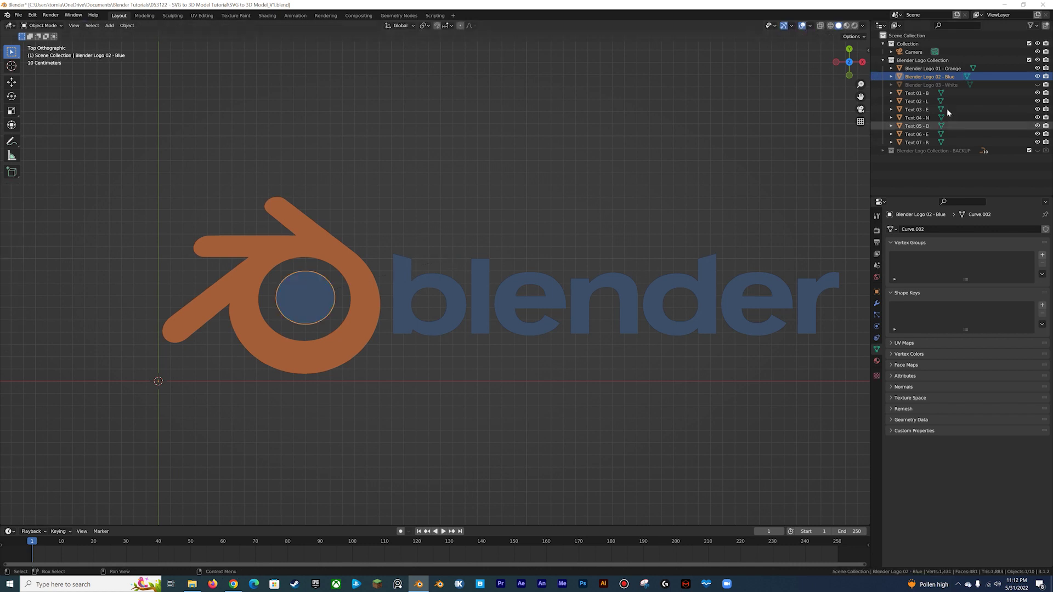
Unhide the white circle, inset its face and return to Object Mode.
click(1037, 85)
click(311, 291)
key(Tab)
key(i)
click(479, 242)
key(Tab)
Switch to wireframe display and inset the faces of the opening wordmark letters up to and including the first e.
key(Tab)
key(shift+z)
click(482, 302)
key(Tab)
key(i)
click(606, 238)
key(Tab)
click(538, 276)
key(Tab)
key(i)
click(628, 253)
scroll(628, 253, up, 2)
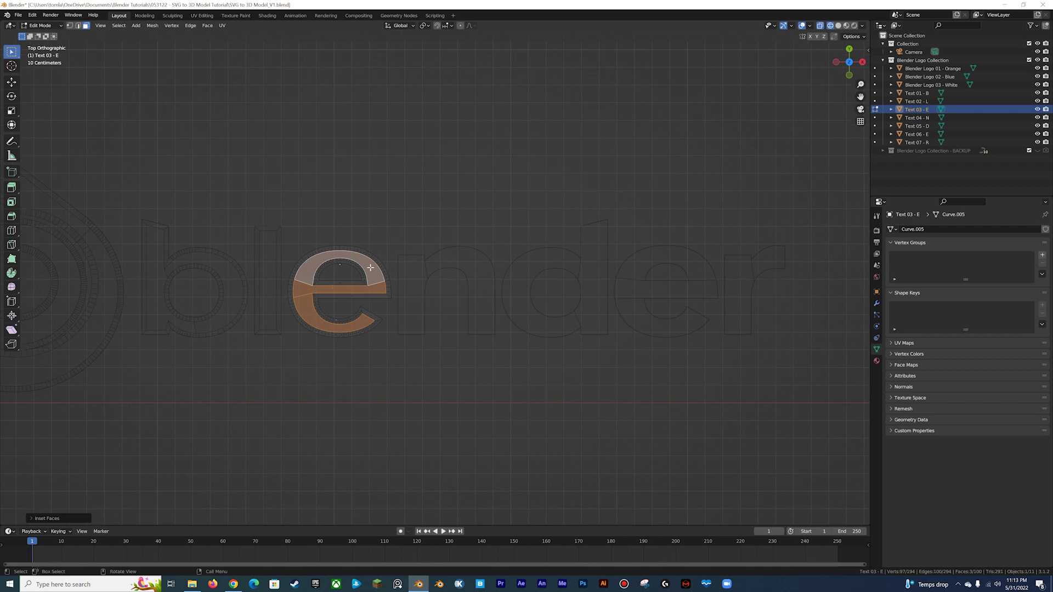
Inset all faces of the wordmark letters n and d, returning to Object Mode after each.
key(Tab)
click(488, 257)
key(Tab)
key(i)
click(544, 233)
key(Tab)
click(608, 265)
key(Tab)
key(a)
key(i)
click(607, 258)
key(Tab)
Inset all faces of the second e in the wordmark and return to Object Mode.
click(703, 257)
key(Tab)
key(a)
key(i)
click(653, 287)
key(Tab)
Remove the surplus vertices on the lower edge of the letter r's arm, near its tip.
click(730, 266)
key(Tab)
key(i)
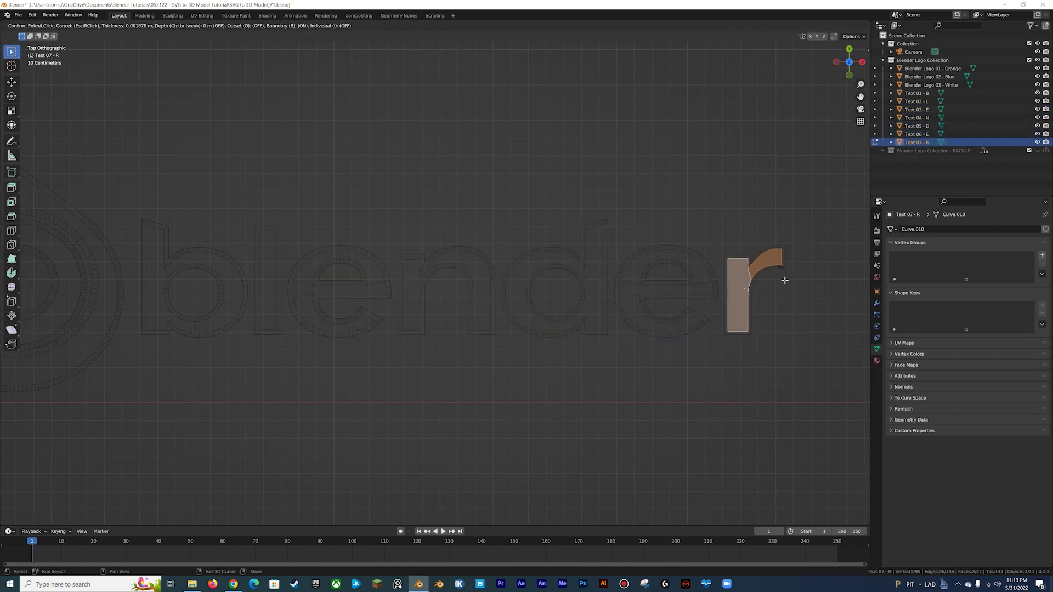
click(740, 271)
key(KP_Decimal)
click(626, 287)
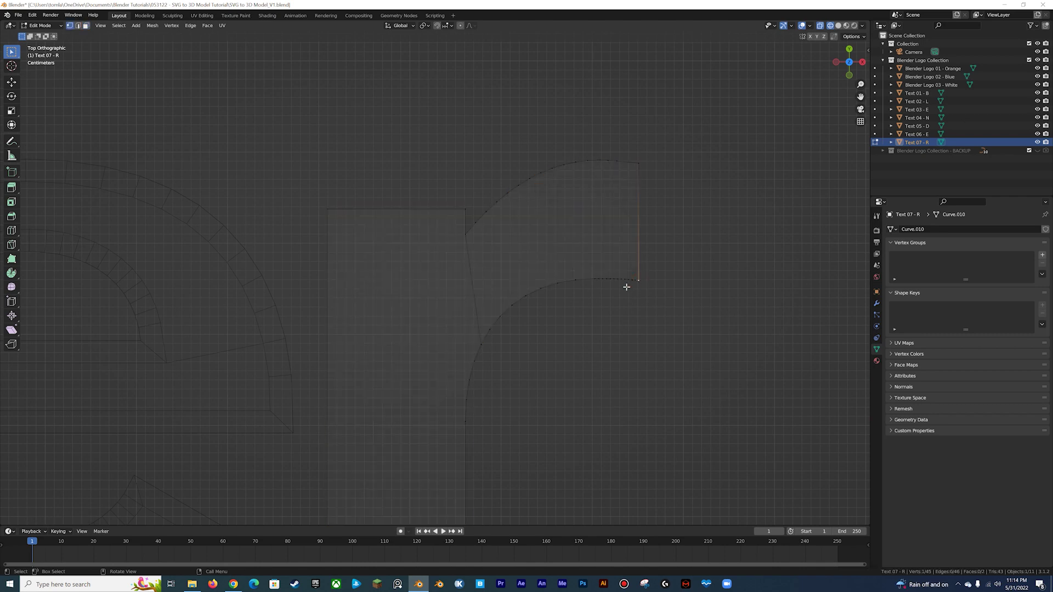
shift+click(414, 277)
shift+click(404, 276)
shift+click(394, 274)
key(x)
click(399, 280)
click(317, 273)
shift+click(328, 273)
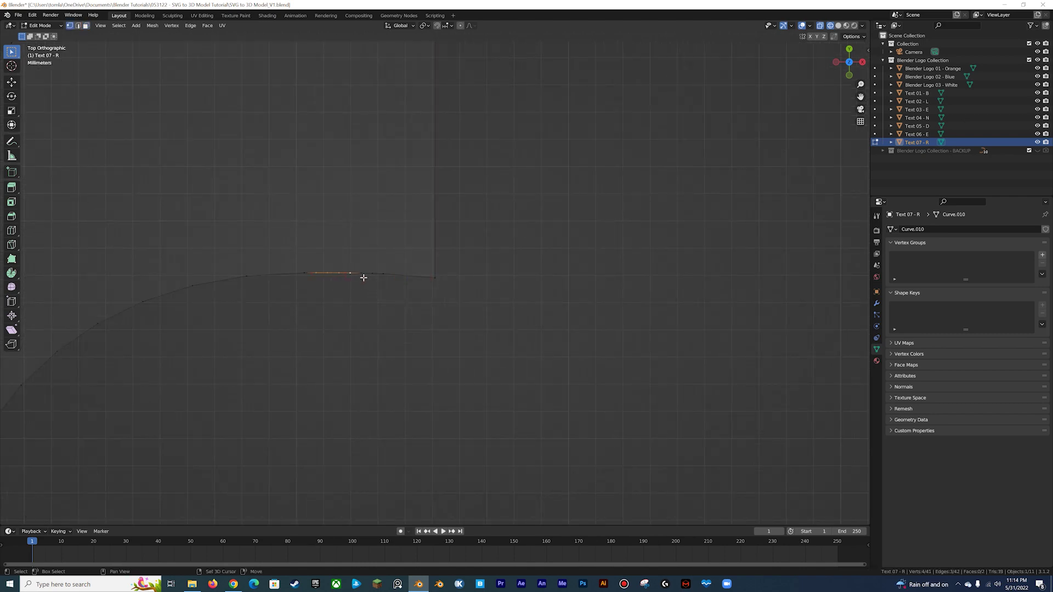
Inset all faces of the letter r, return to Object Mode and turn off wireframe display.
scroll(354, 282, down, 8)
shift+middle_drag(409, 269, 488, 178)
key(a)
key(i)
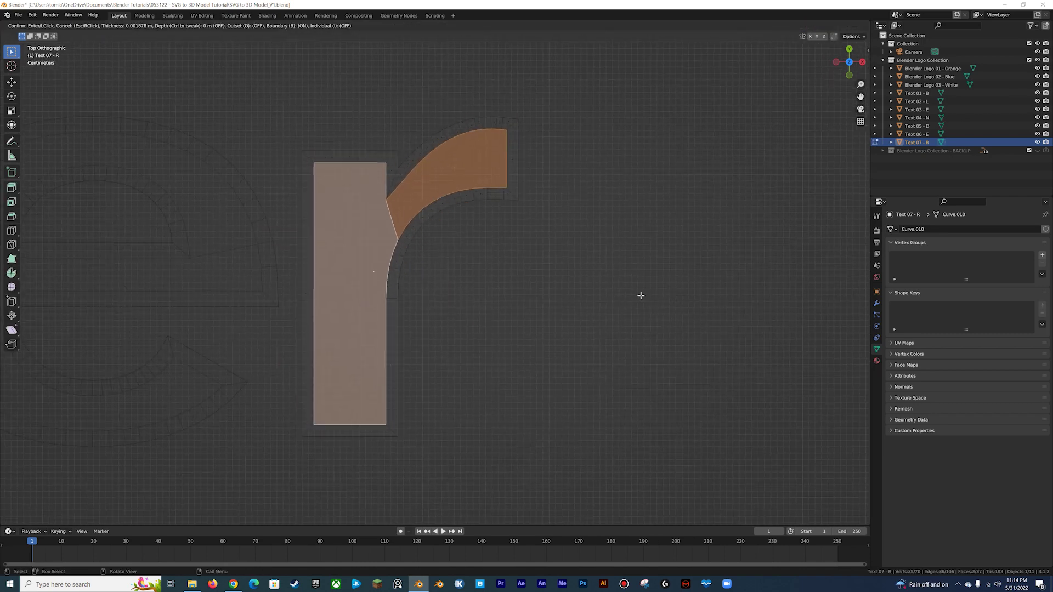
right_click(639, 296)
key(Tab)
key(shift+z)
scroll(516, 285, down, 12)
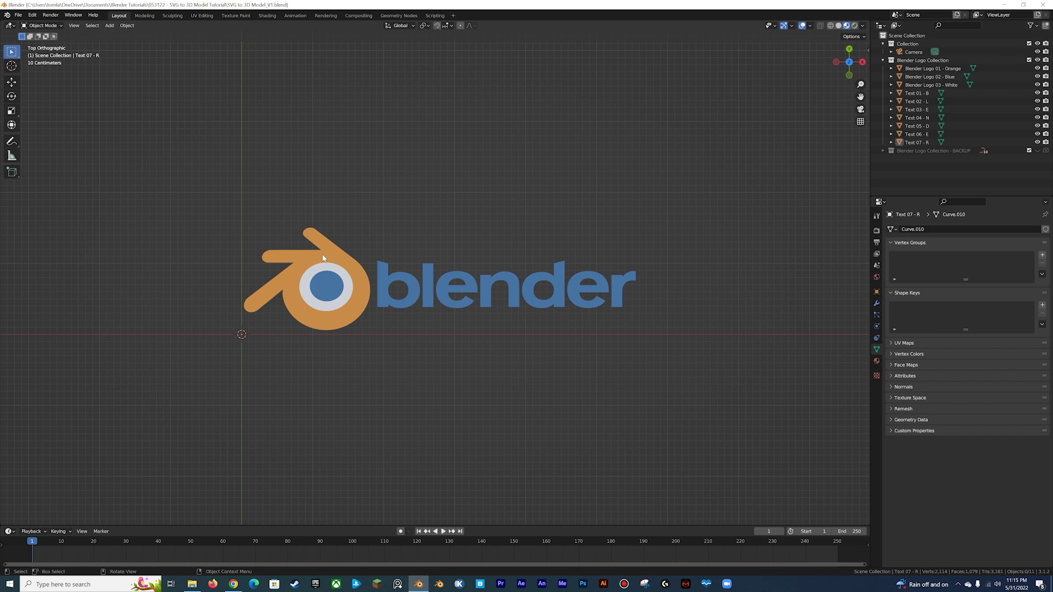
Apply the scale of all logo and wordmark objects and clear the selection.
drag(233, 228, 723, 390)
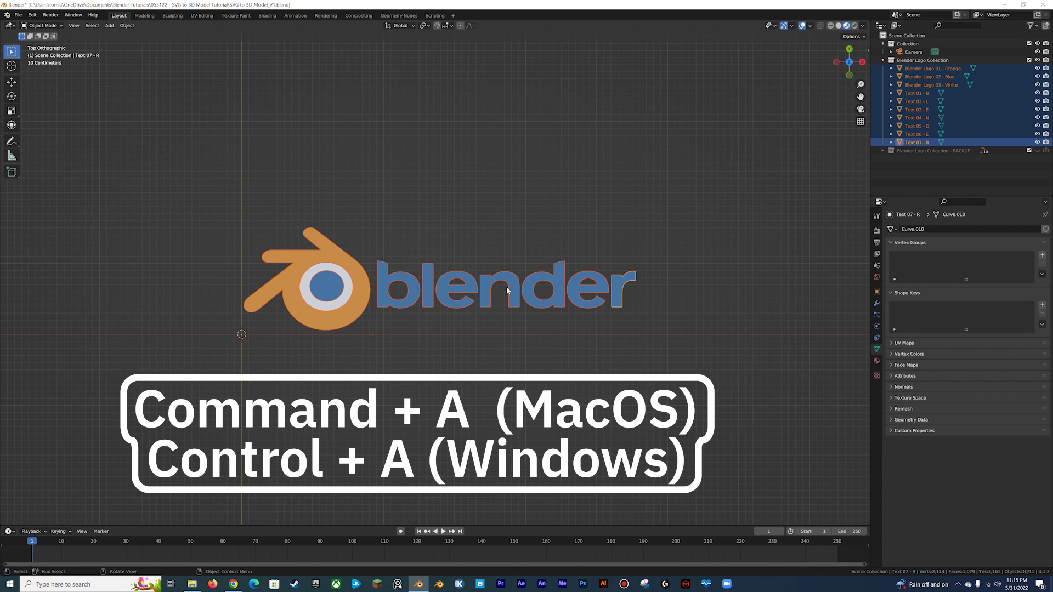
key(ctrl+a)
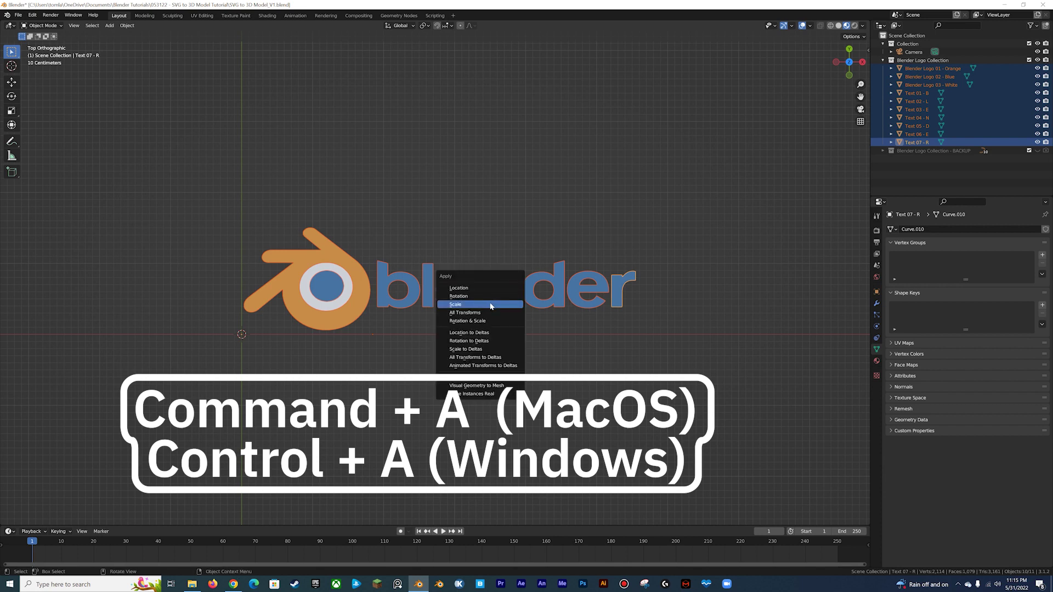
click(492, 306)
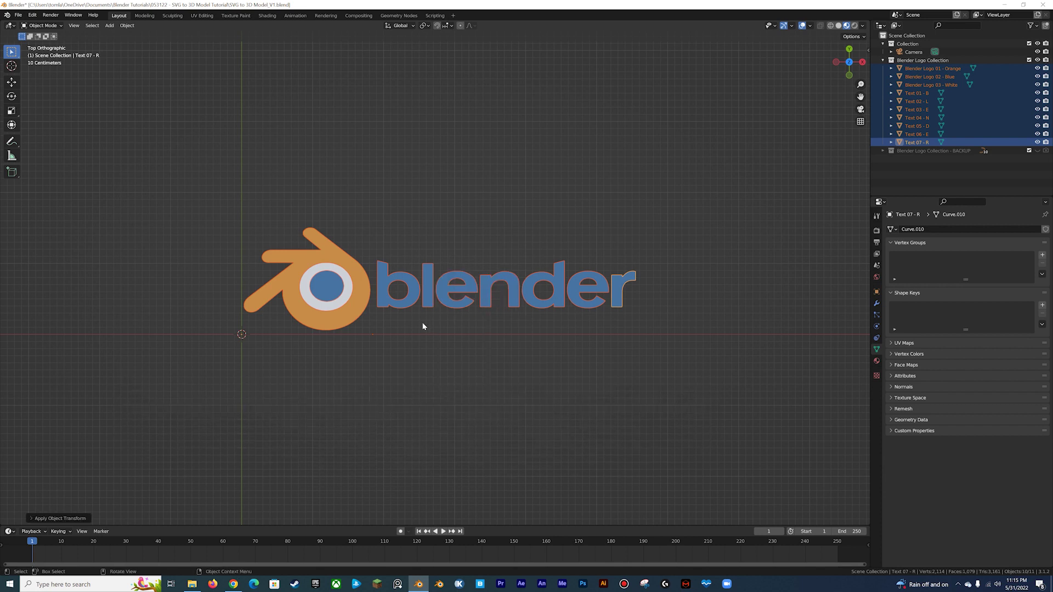
click(479, 341)
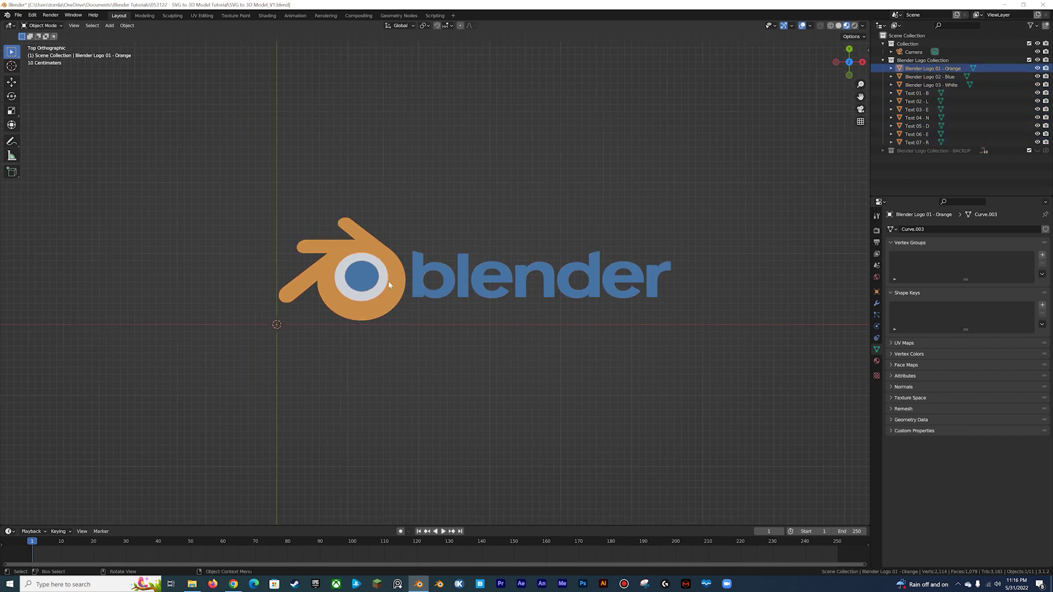
Add a Solidify modifier to the orange emblem shape with an offset of 1 and a thickness of 0.25 m.
middle_drag(399, 311, 716, 286)
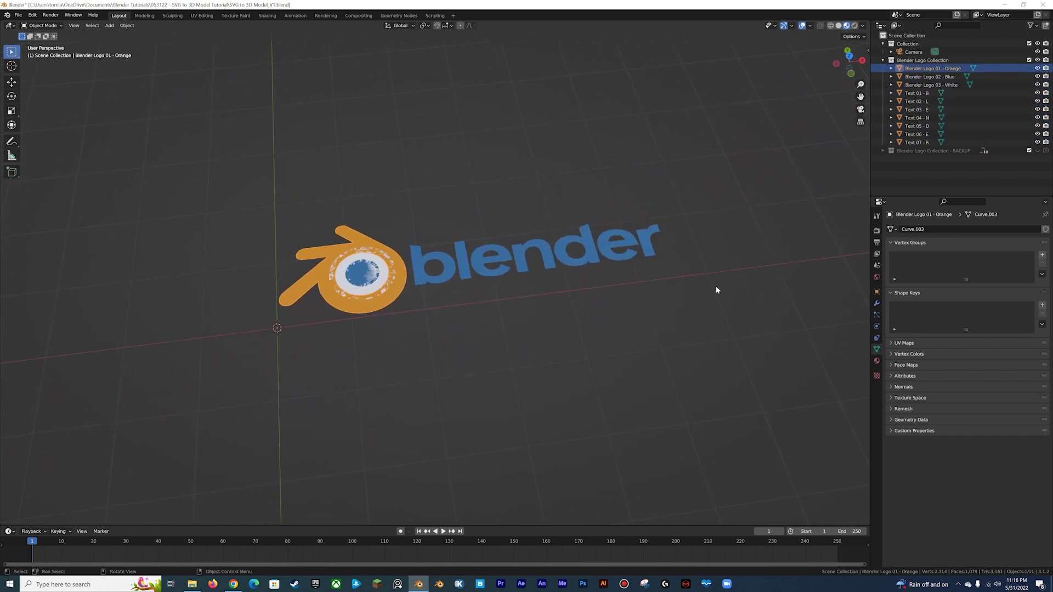
click(877, 303)
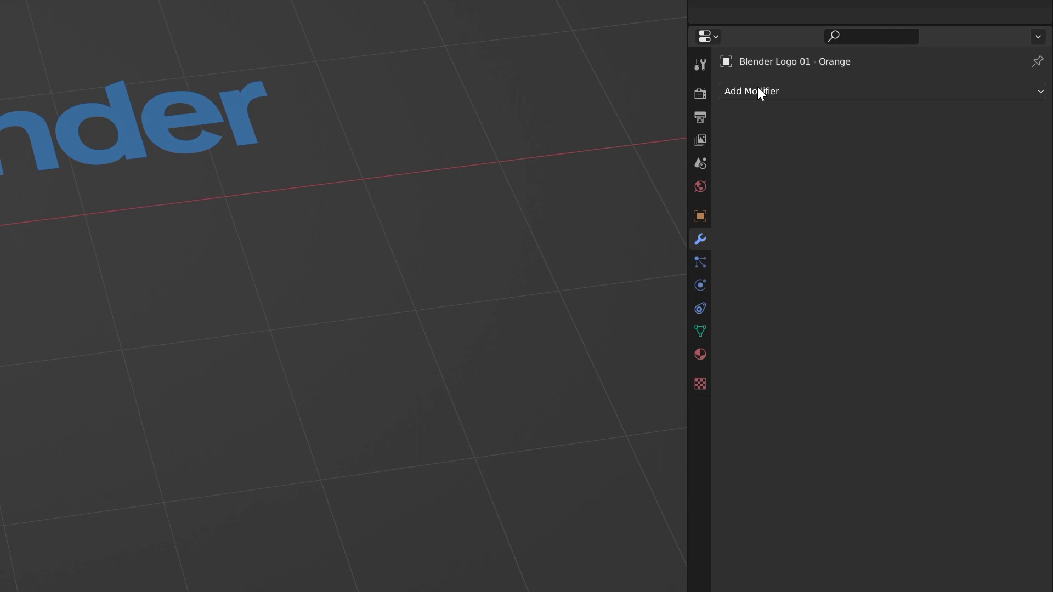
click(905, 227)
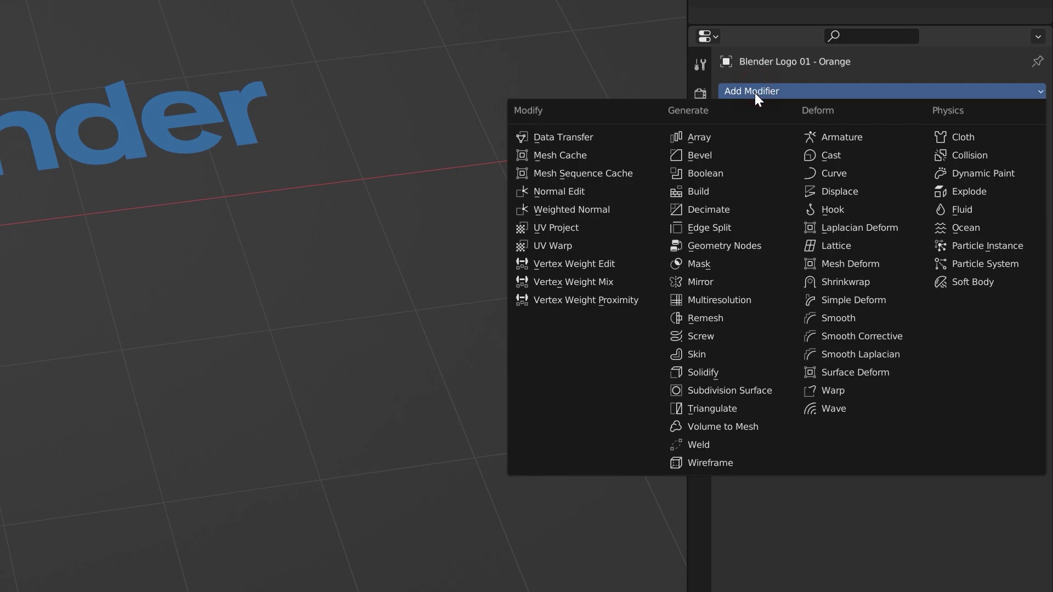
click(725, 372)
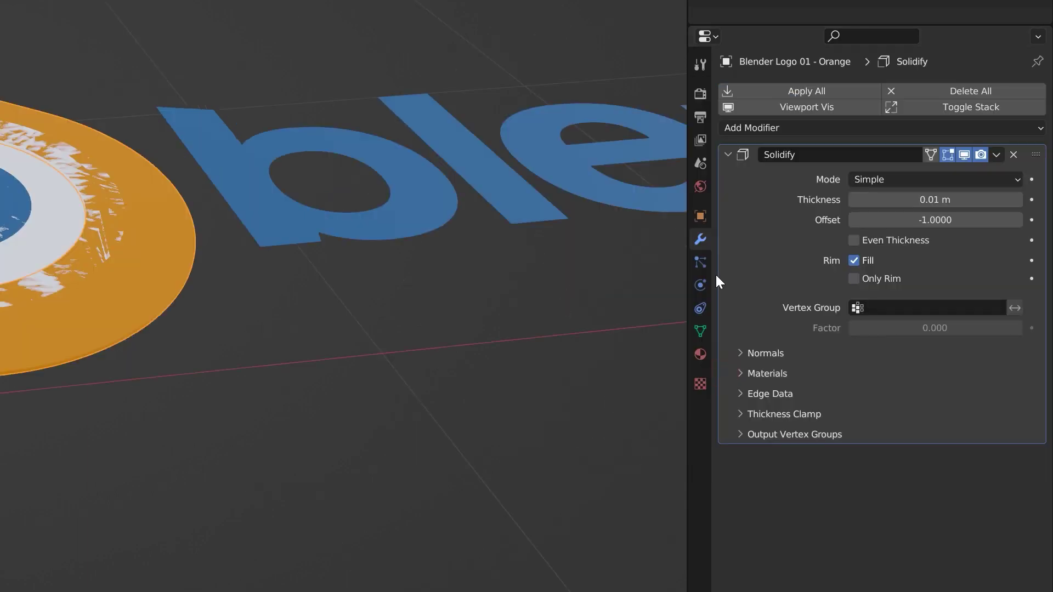
click(942, 215)
text(1)
key(Return)
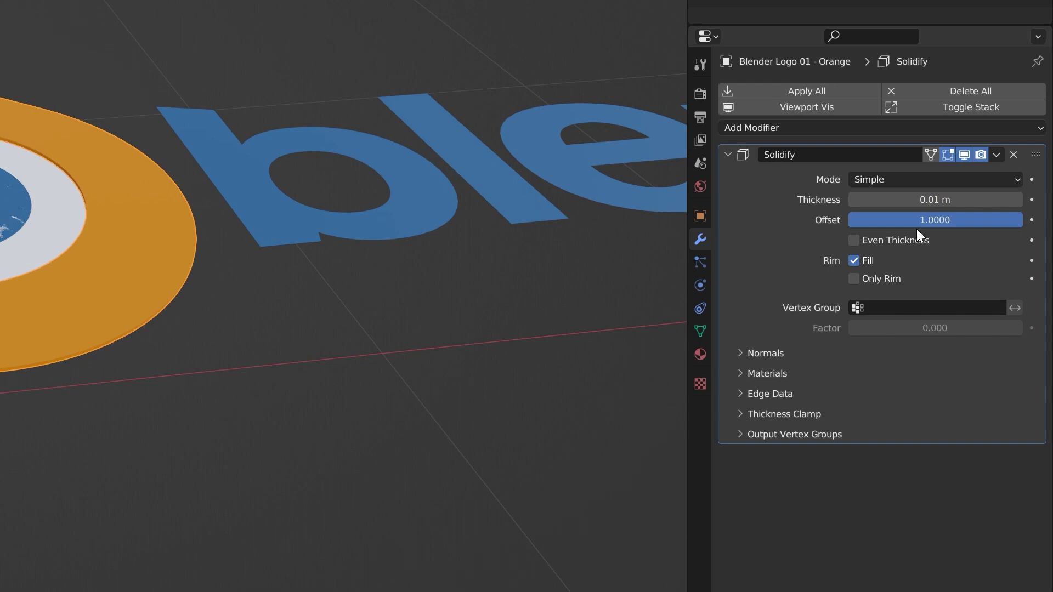
drag(921, 200, 981, 201)
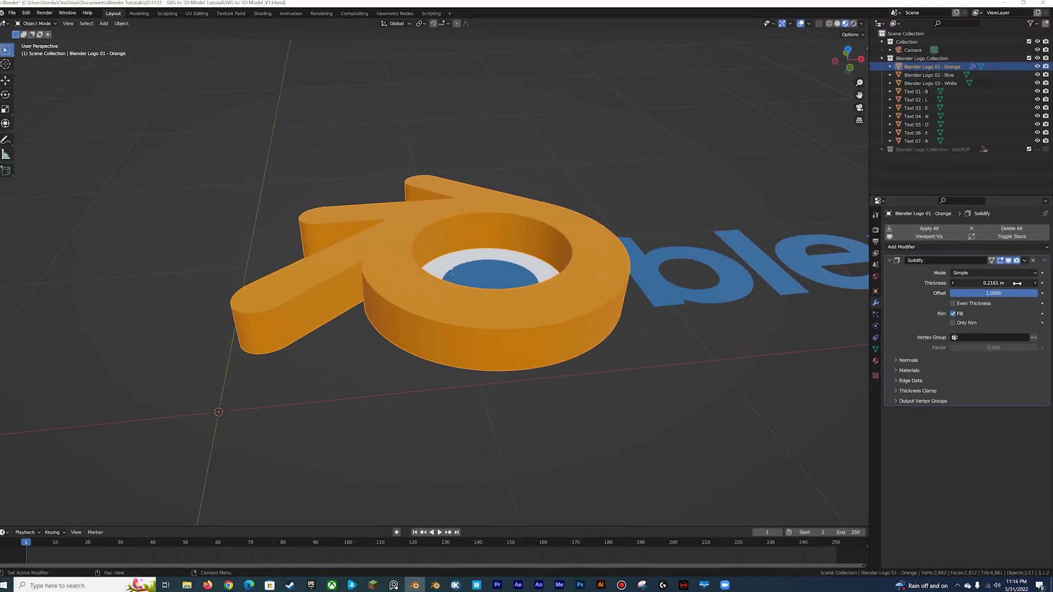
drag(1017, 283, 1018, 283)
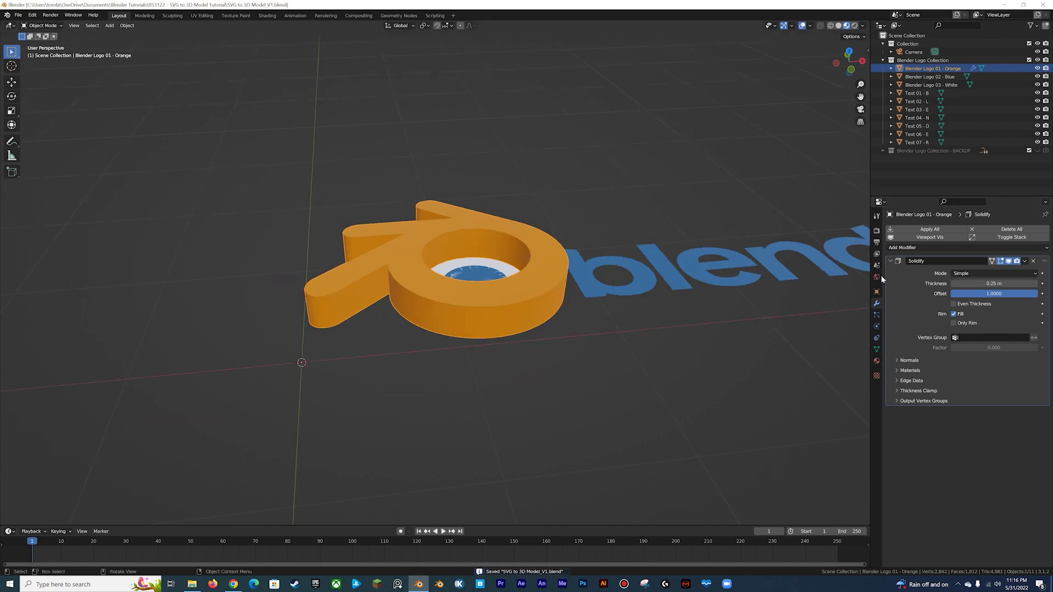
Add a Bevel modifier to the orange emblem shape with an amount of 0.01 m and 6 segments.
click(914, 248)
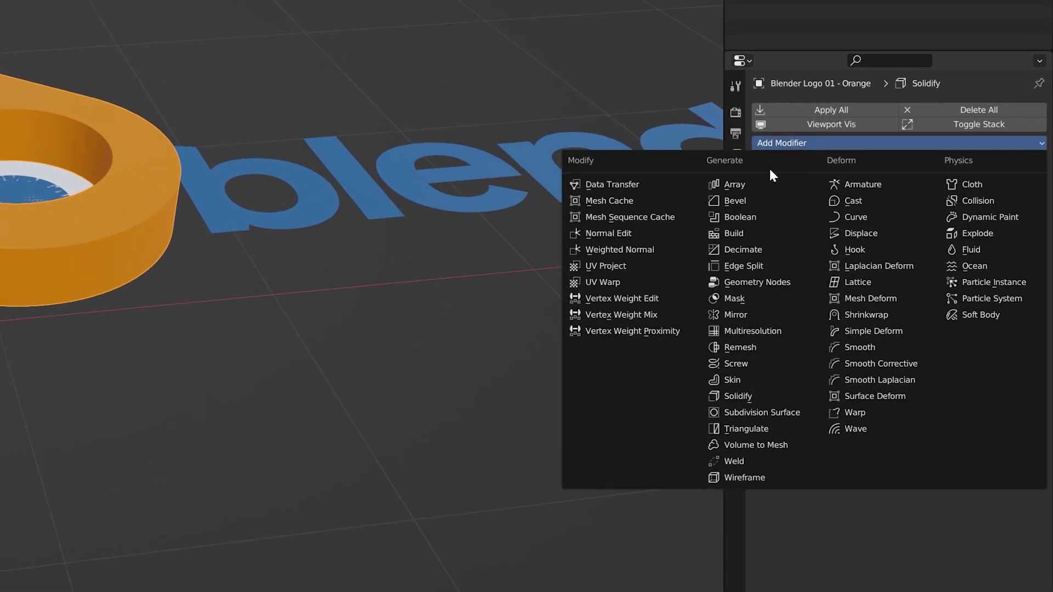
click(745, 198)
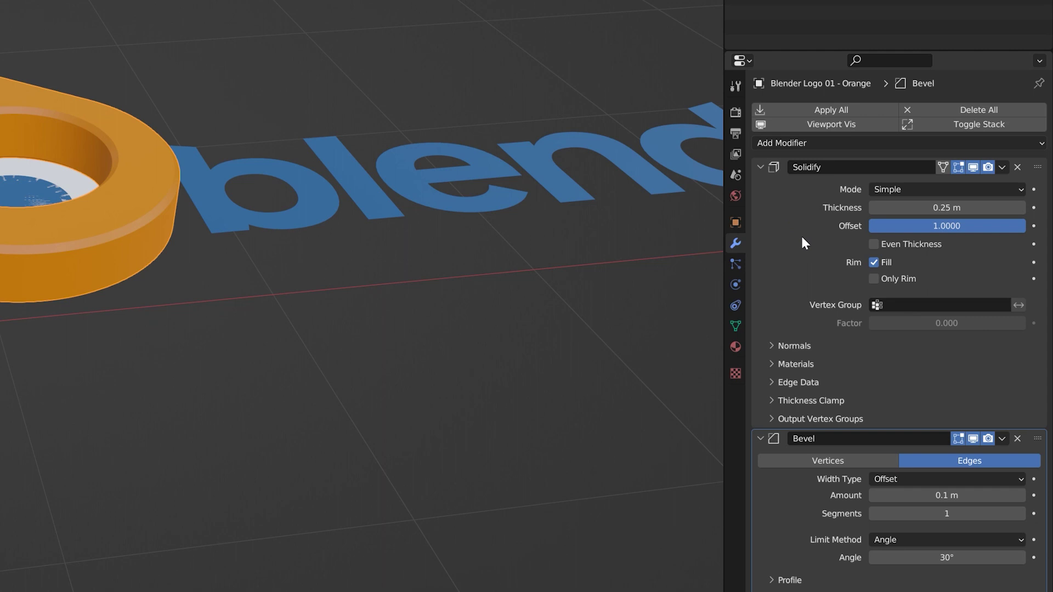
middle_drag(307, 274, 433, 296)
click(942, 490)
text(.0)
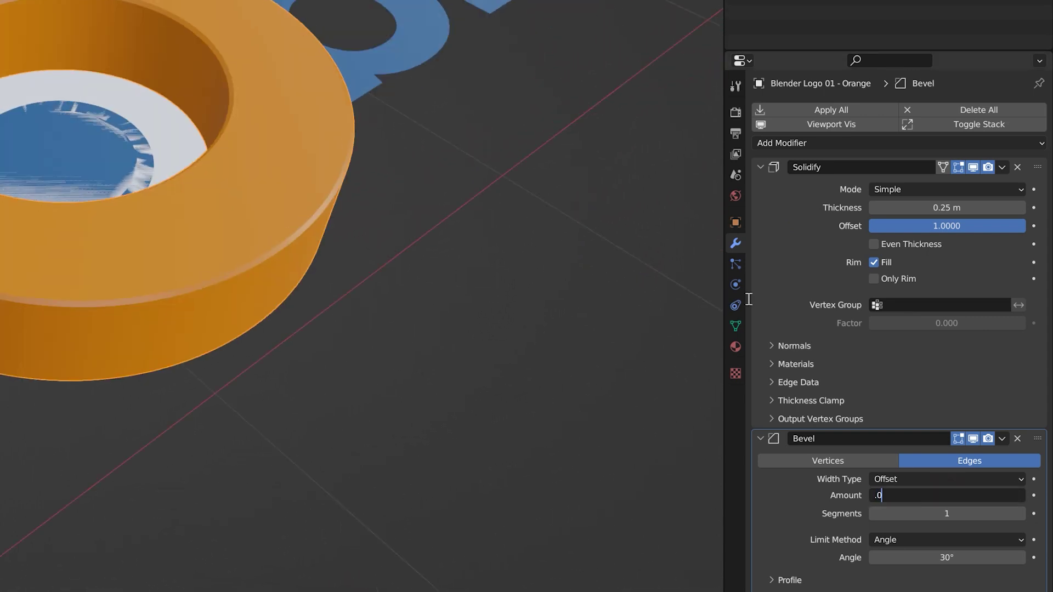
text(1)
key(Return)
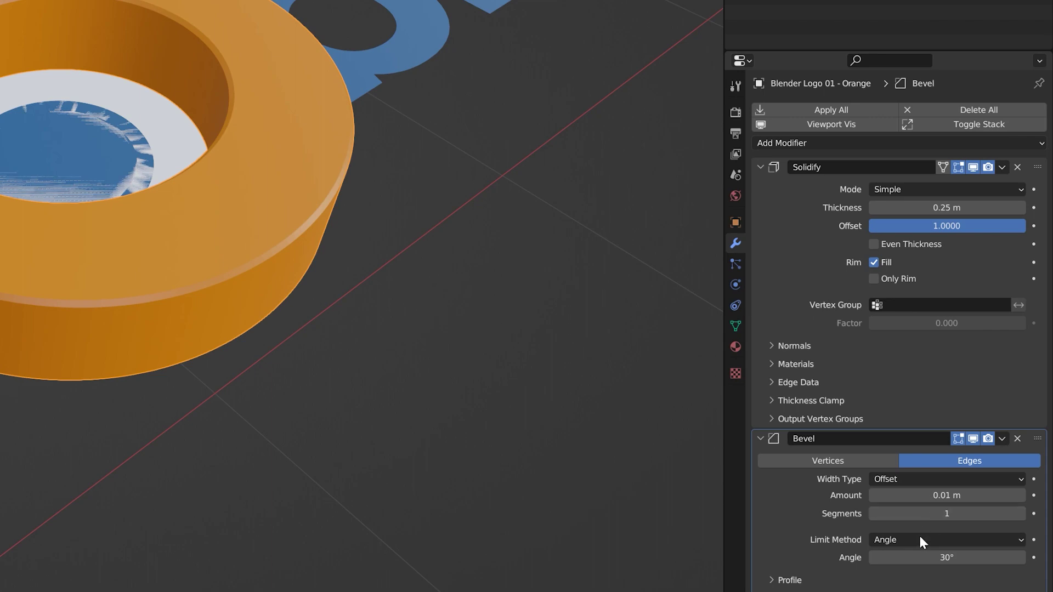
mouse_move(956, 513)
mouse_down()
mouse_move(1006, 514)
mouse_move(946, 509)
mouse_up()
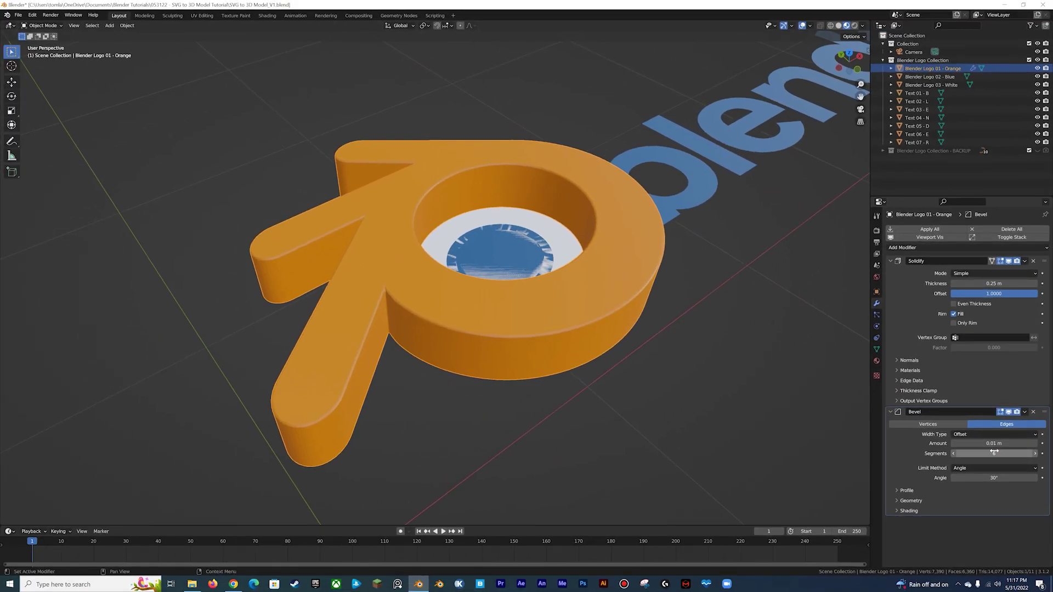
Shade the orange emblem shape smooth.
middle_drag(554, 333, 575, 259)
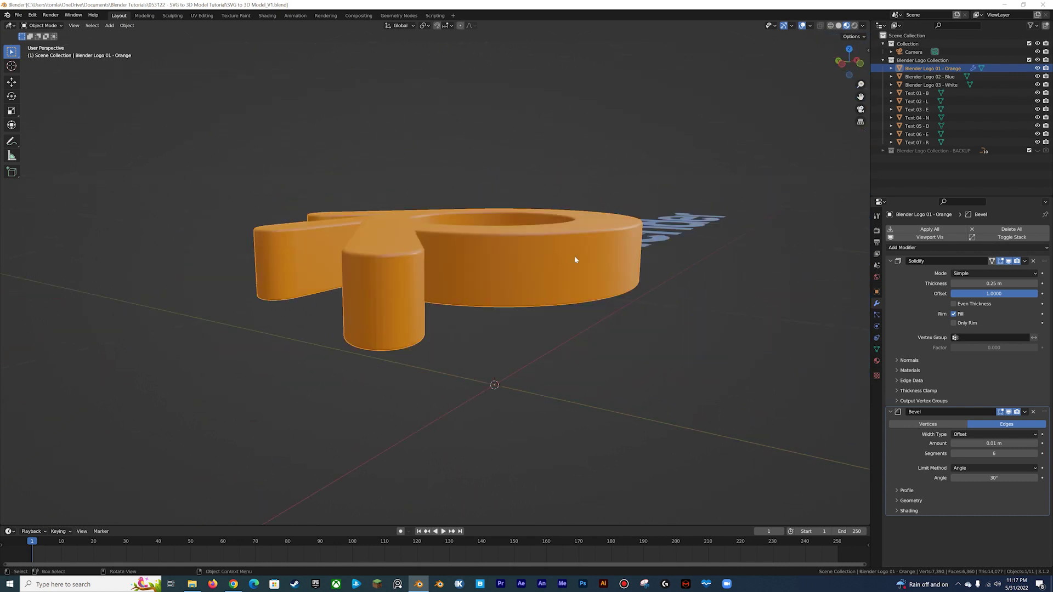
right_click(475, 260)
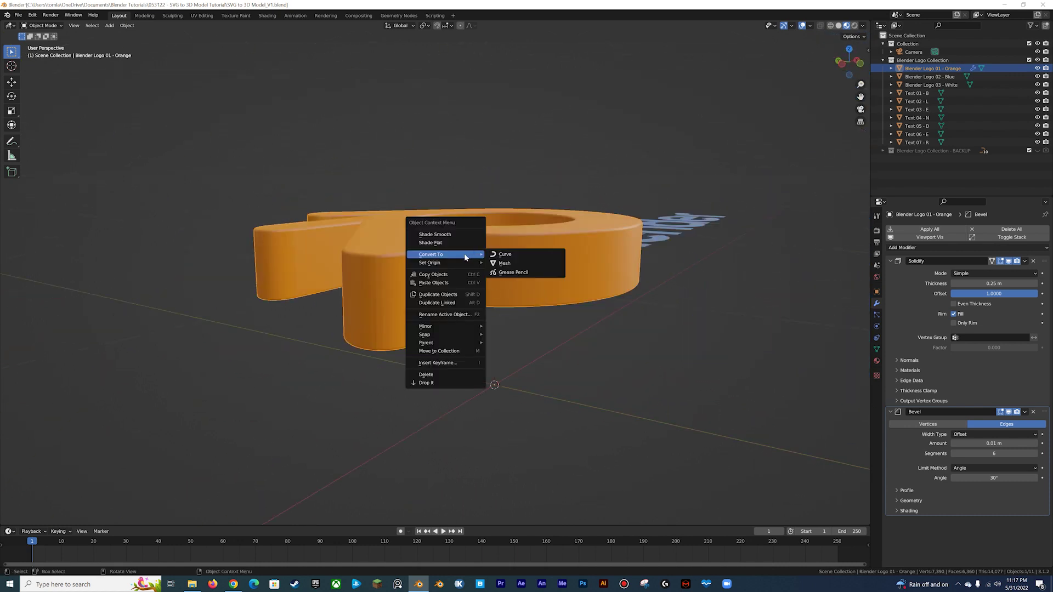
click(432, 234)
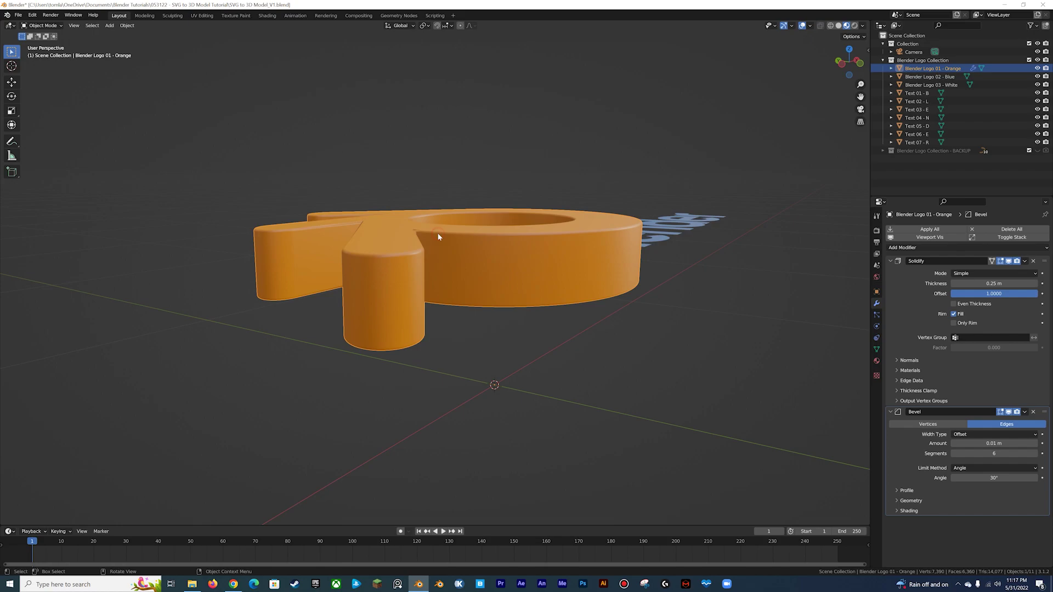
Enable Auto Smooth for the orange emblem shape's normals and save the file.
scroll(433, 241, up, 6)
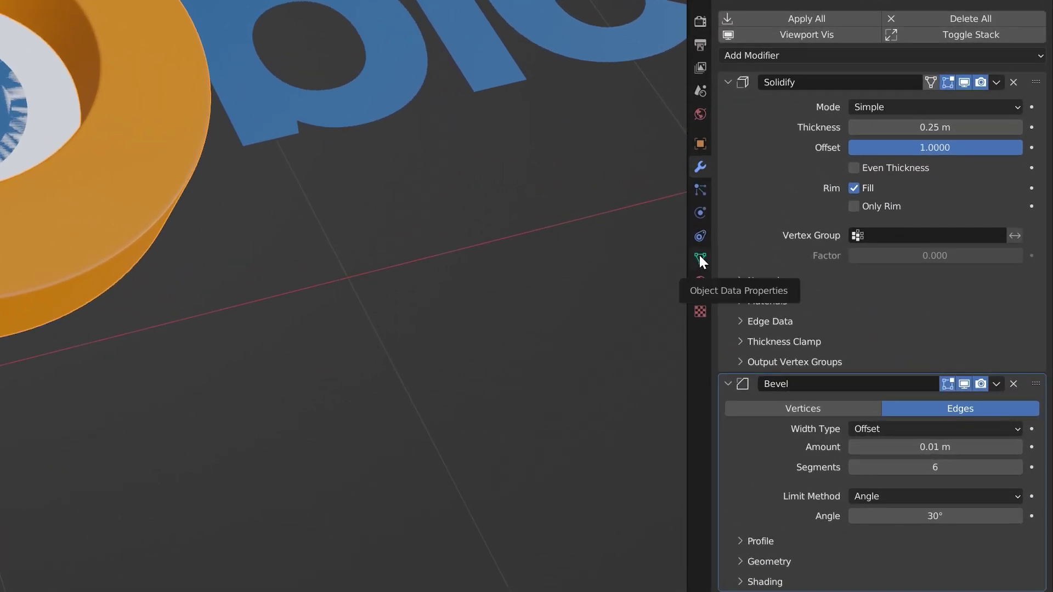
click(867, 344)
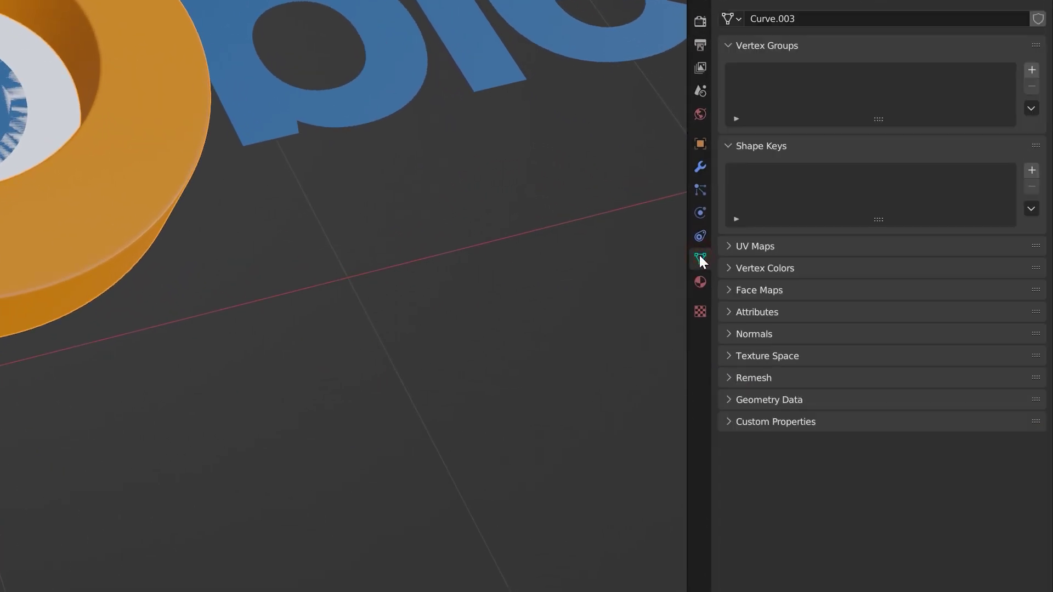
click(730, 331)
click(854, 360)
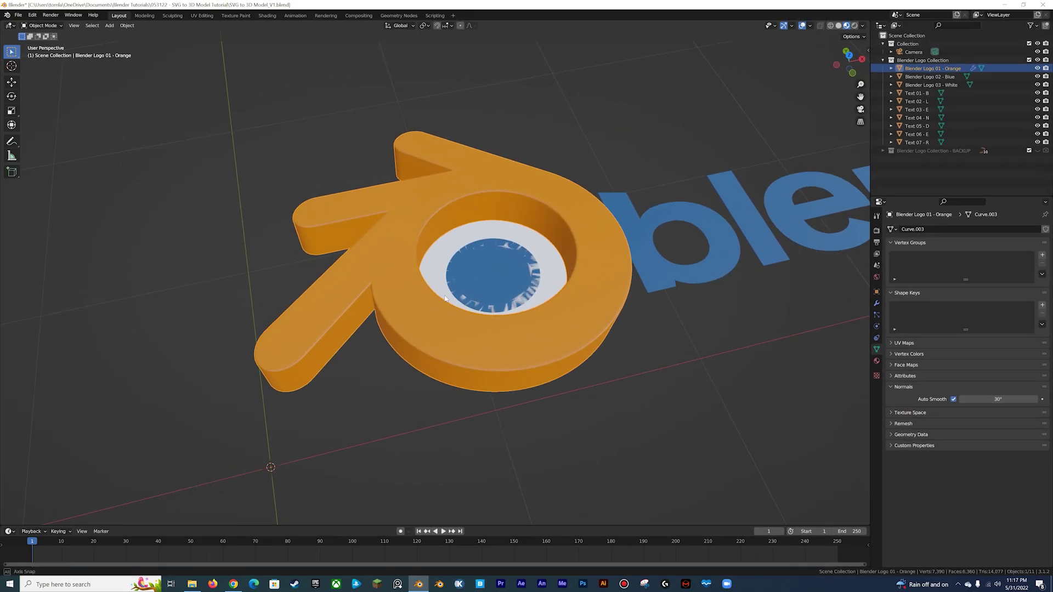
middle_drag(124, 237, 277, 172)
middle_drag(536, 261, 564, 300)
key(ctrl+s)
Switch the viewport to Solid shading and copy the orange emblem shape's modifiers to both circles and all wordmark letters.
scroll(453, 307, down, 5)
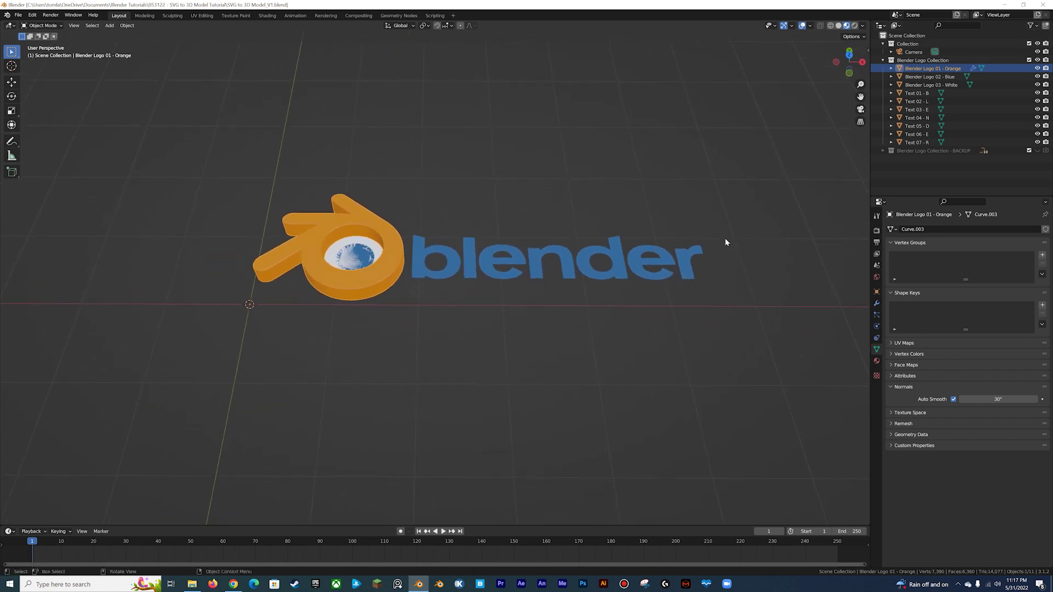
drag(736, 224, 267, 313)
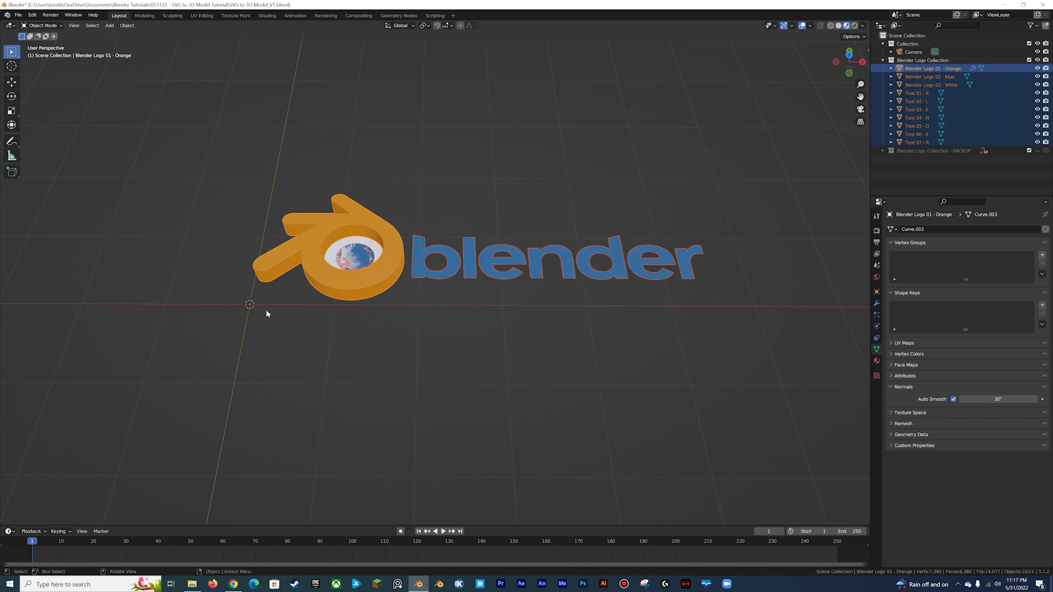
key(z)
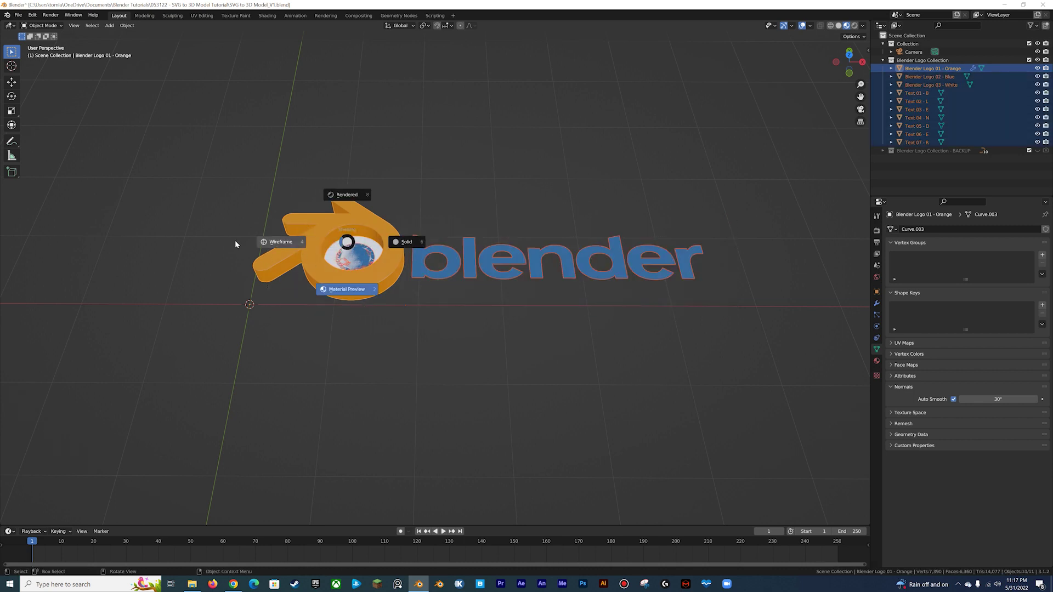
click(271, 242)
key(z)
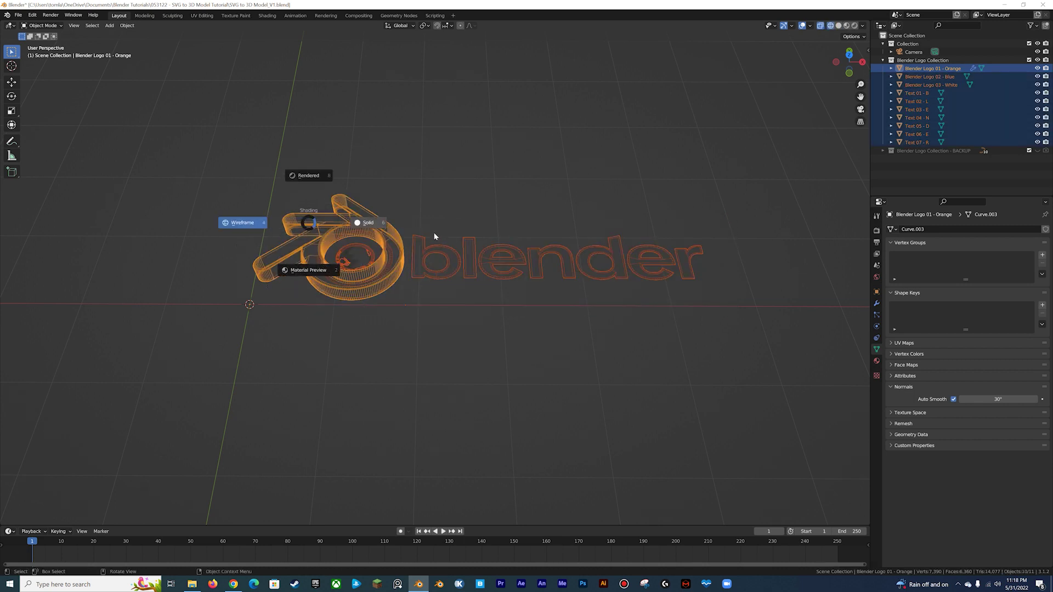
click(435, 236)
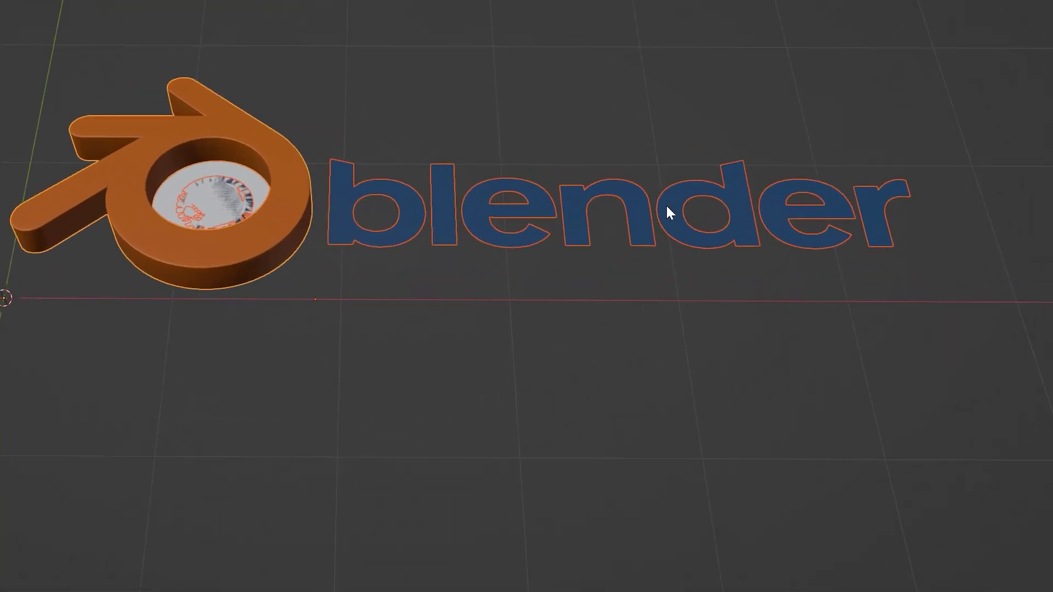
key(ctrl+l)
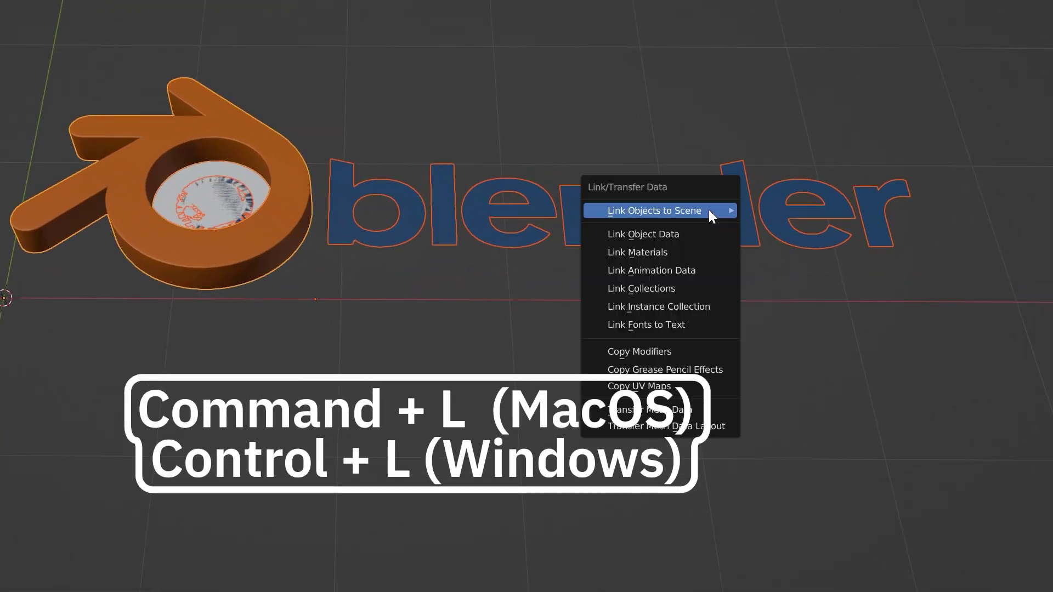
mouse_move(710, 211)
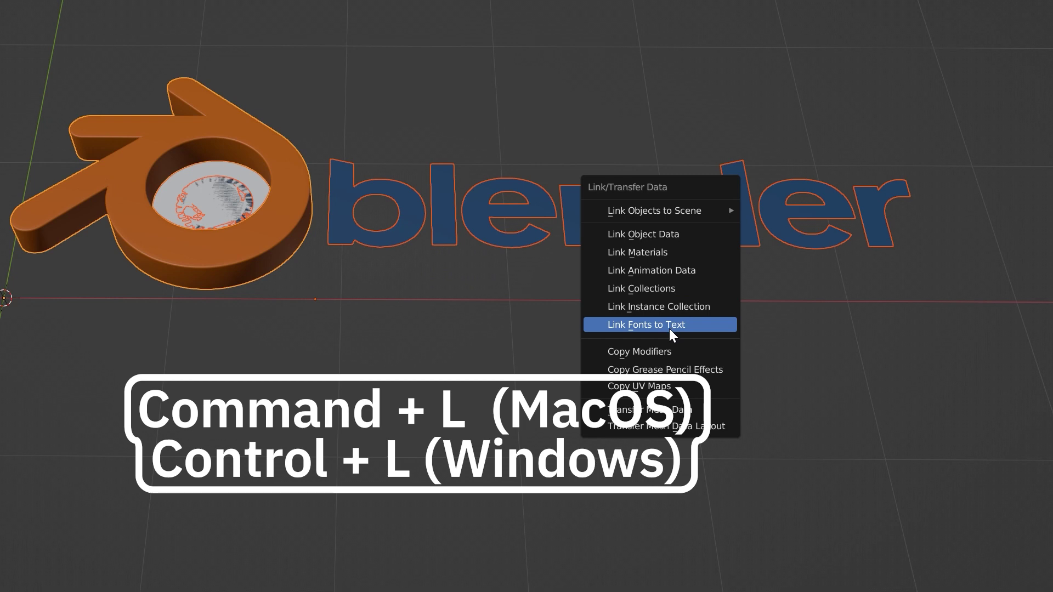
click(666, 344)
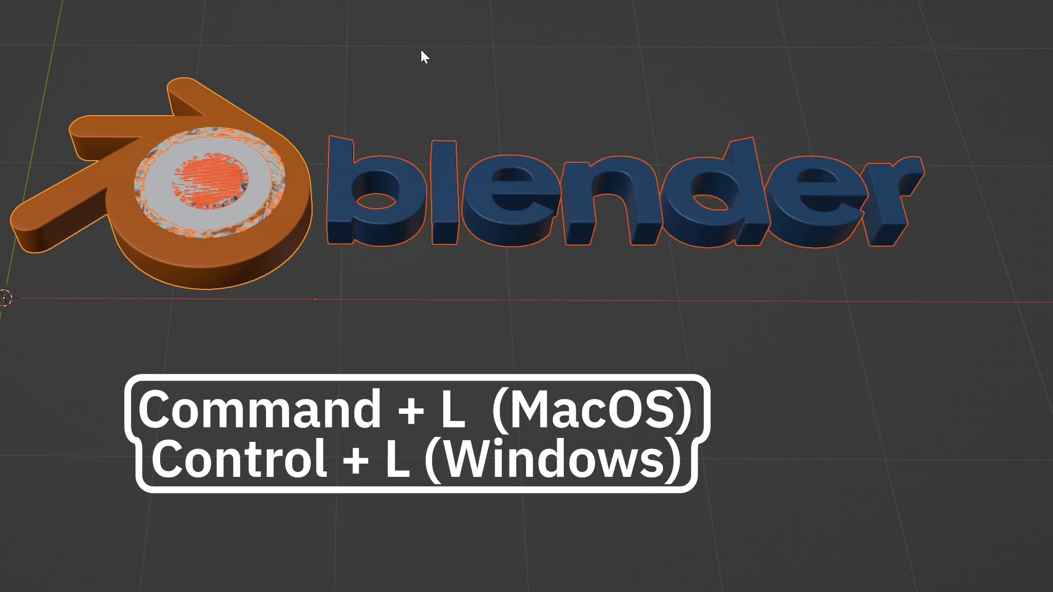